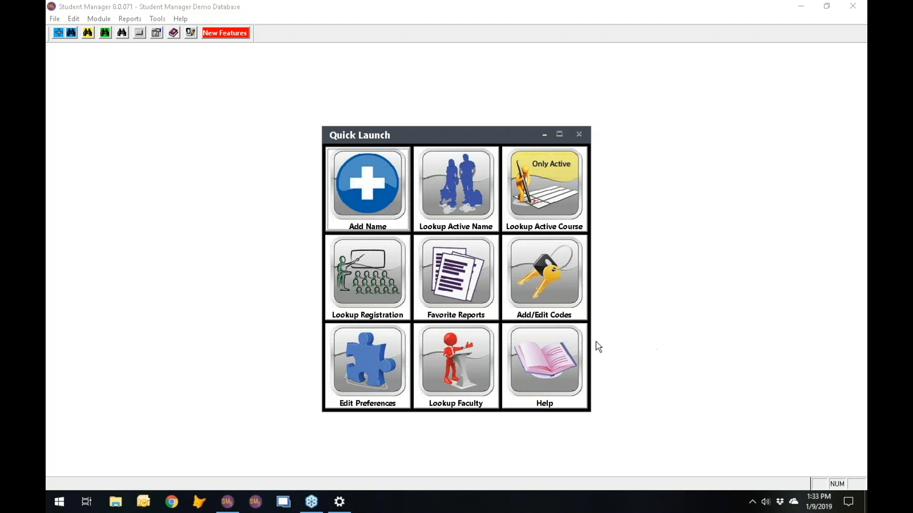
- Open active course 18SACE010A and check the instructor Type list on its Instructors tab
{"action": "left_click", "coordinate": [544, 197]}
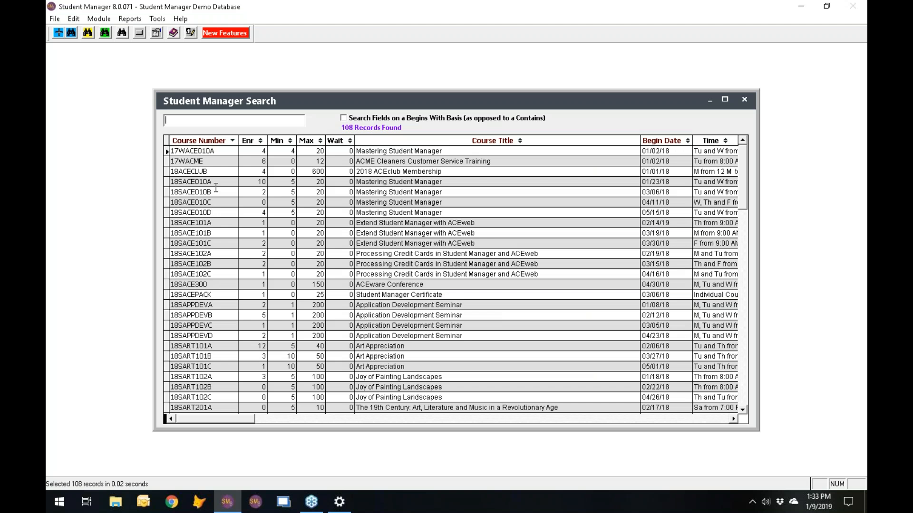
{"action": "left_click", "coordinate": [216, 181]}
{"action": "double_click", "coordinate": [216, 181]}
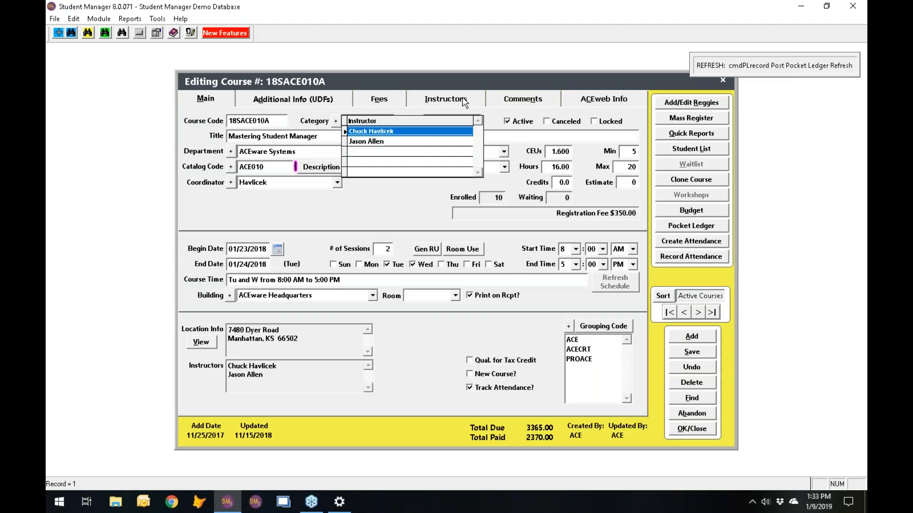
{"action": "left_click", "coordinate": [454, 101]}
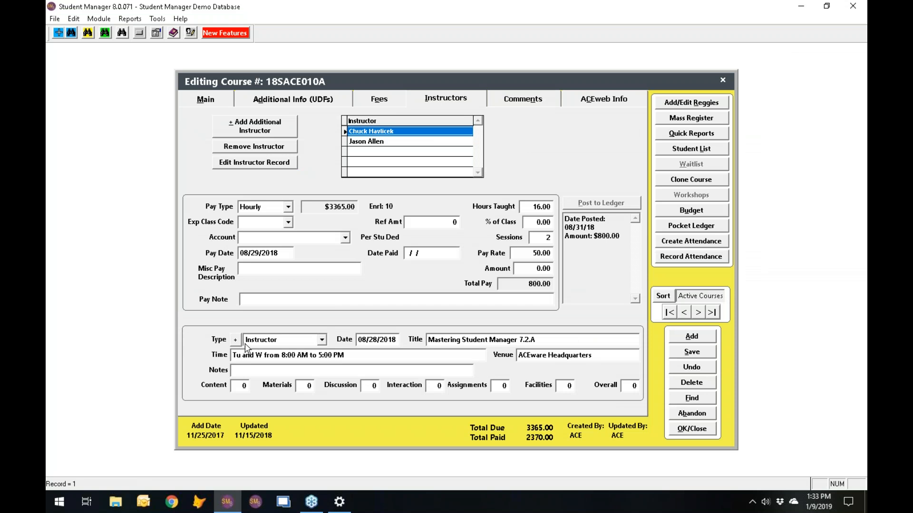
{"action": "left_click", "coordinate": [322, 341]}
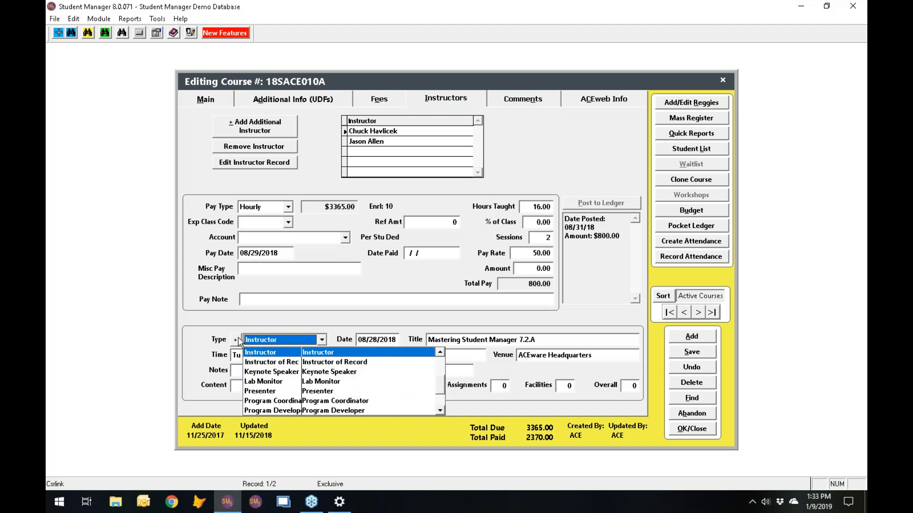
- Abandon the course unchanged and open the code editor for COURSE: Account Numbers
{"action": "left_click", "coordinate": [700, 419]}
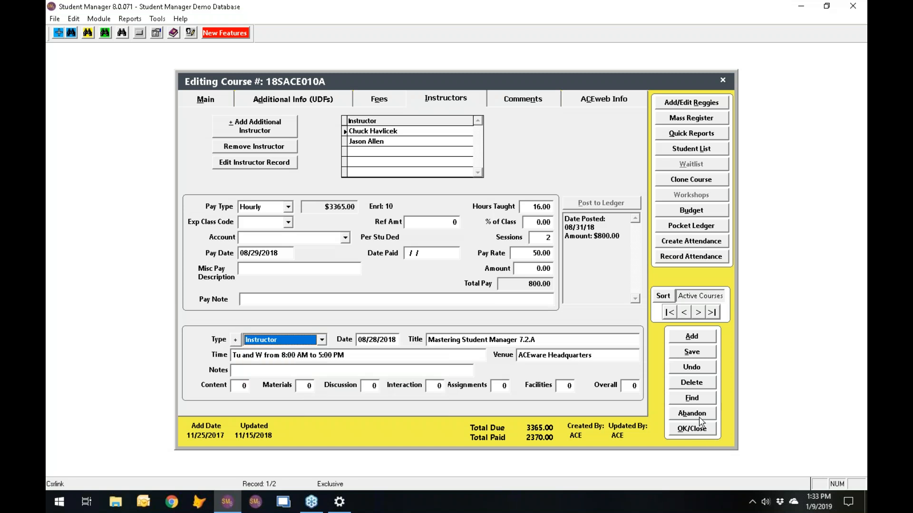
{"action": "left_click", "coordinate": [700, 419]}
{"action": "left_click", "coordinate": [549, 285]}
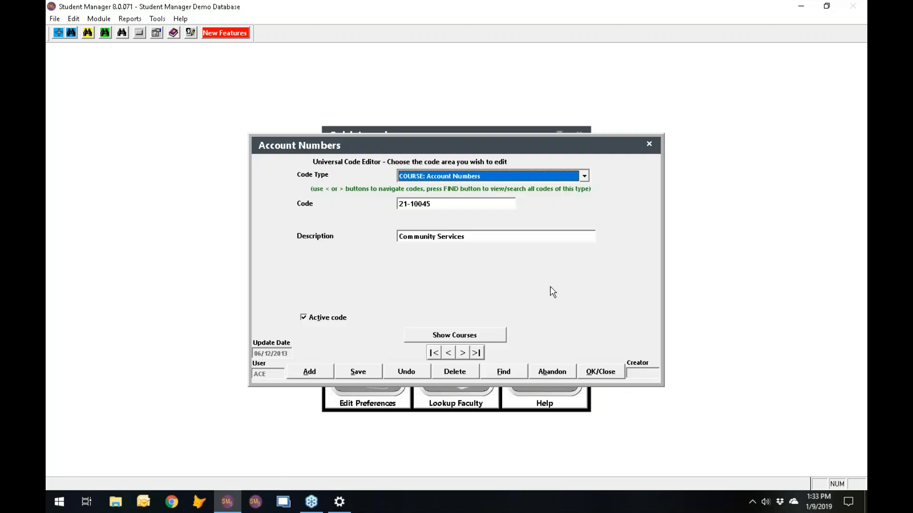
- List the 17 COURSE: Instructor Type codes, then close the search and abandon the code editor
{"action": "left_click", "coordinate": [572, 177]}
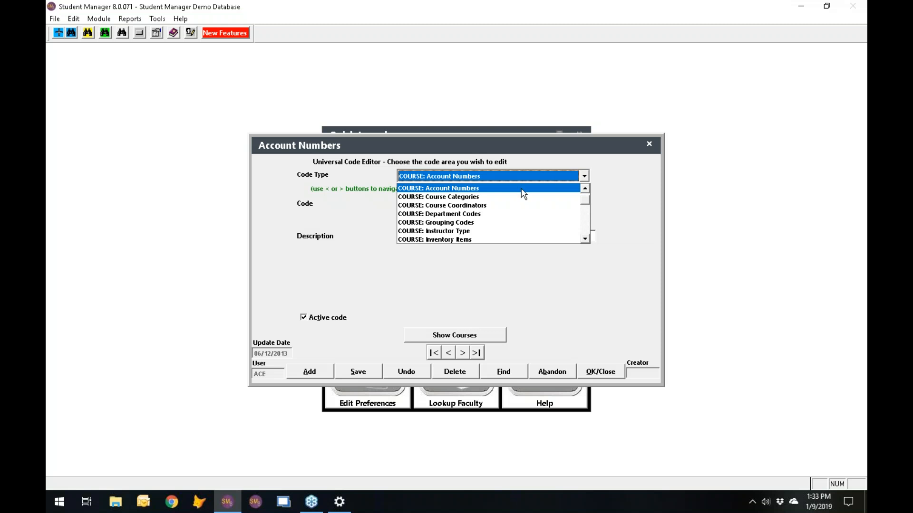
{"action": "left_click", "coordinate": [474, 231]}
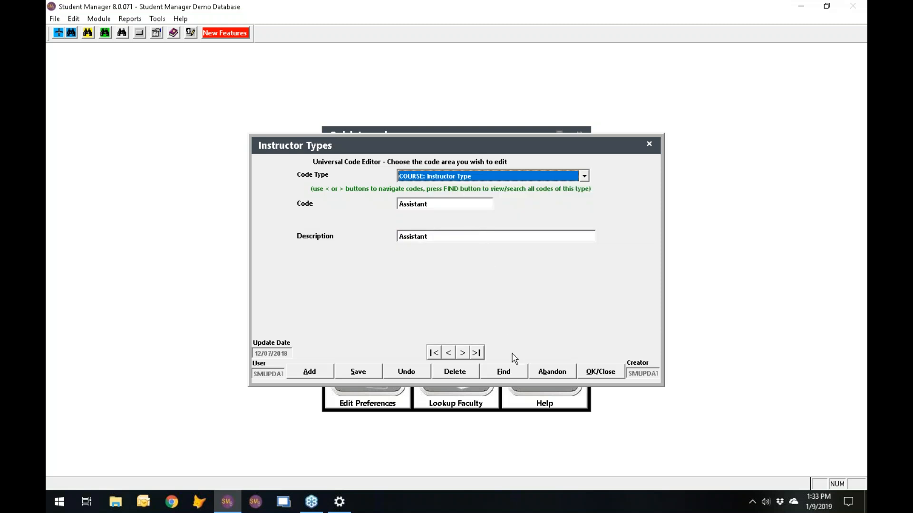
{"action": "left_click", "coordinate": [507, 374]}
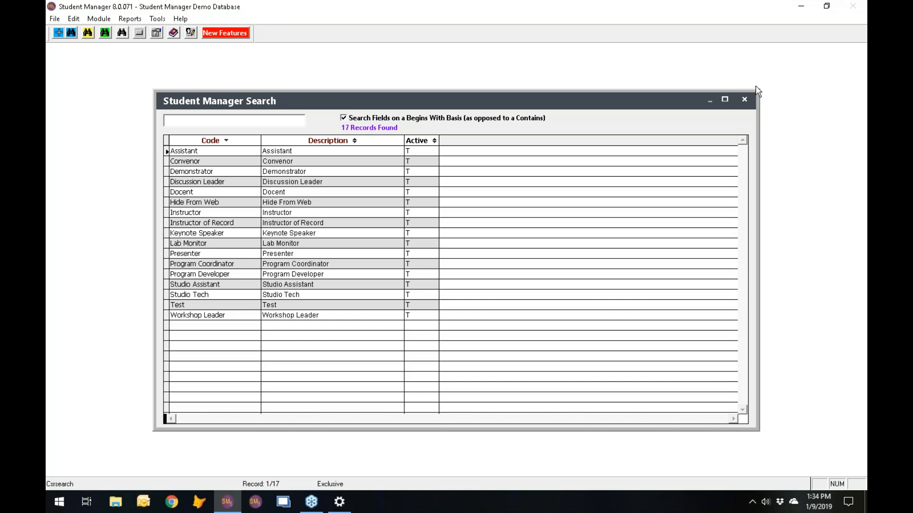
{"action": "left_click", "coordinate": [744, 101]}
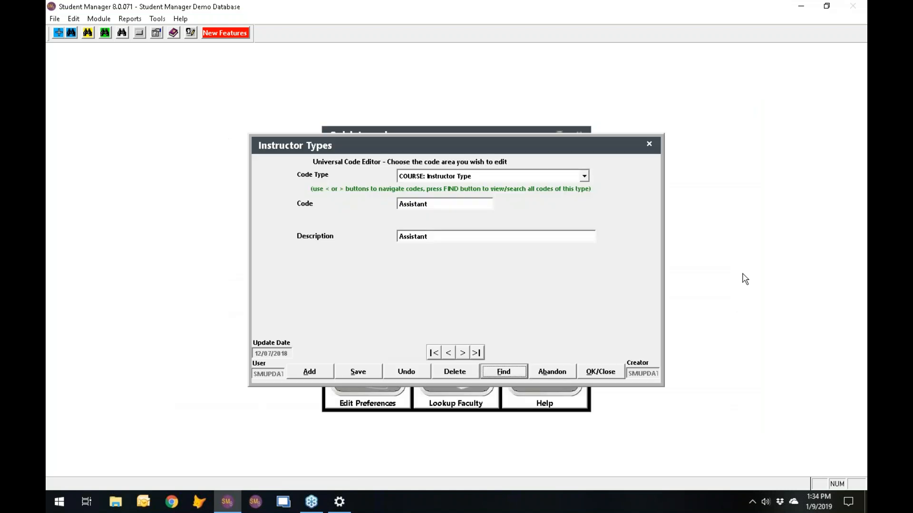
{"action": "left_click", "coordinate": [556, 371]}
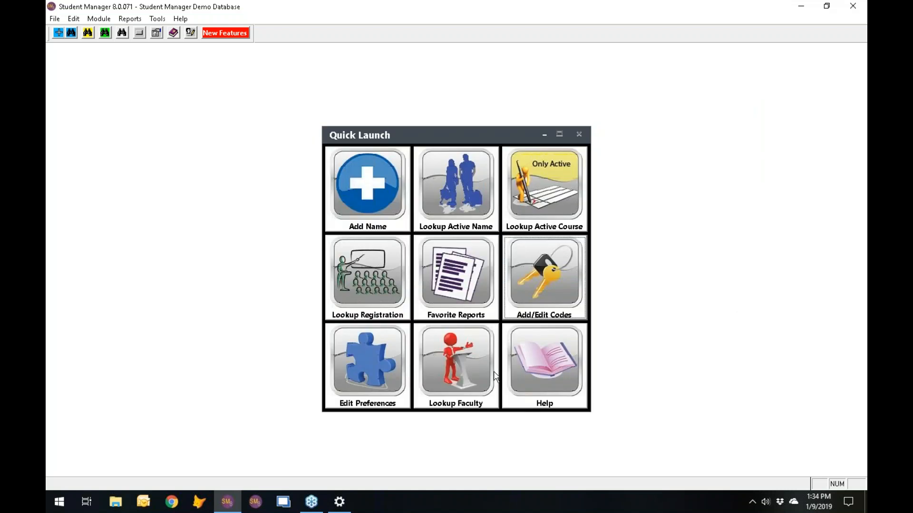
{"action": "left_click", "coordinate": [437, 186]}
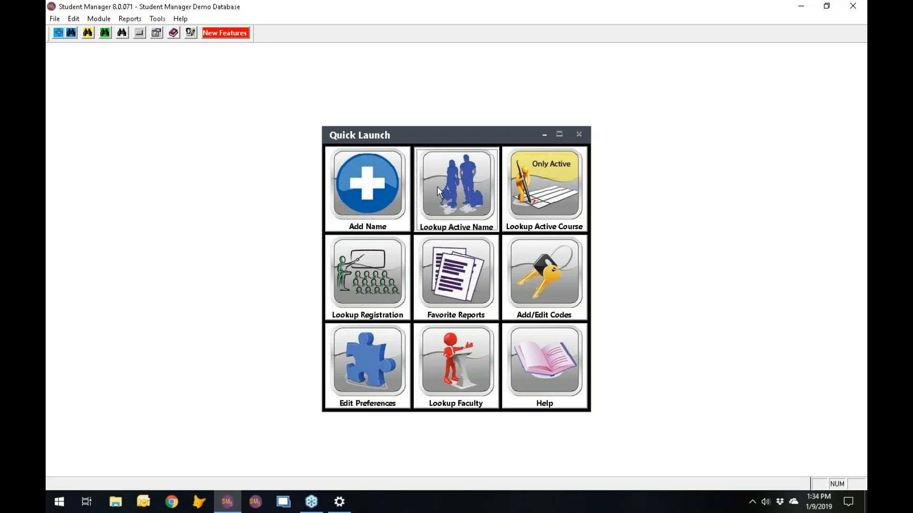
{"action": "type", "text": "h"}
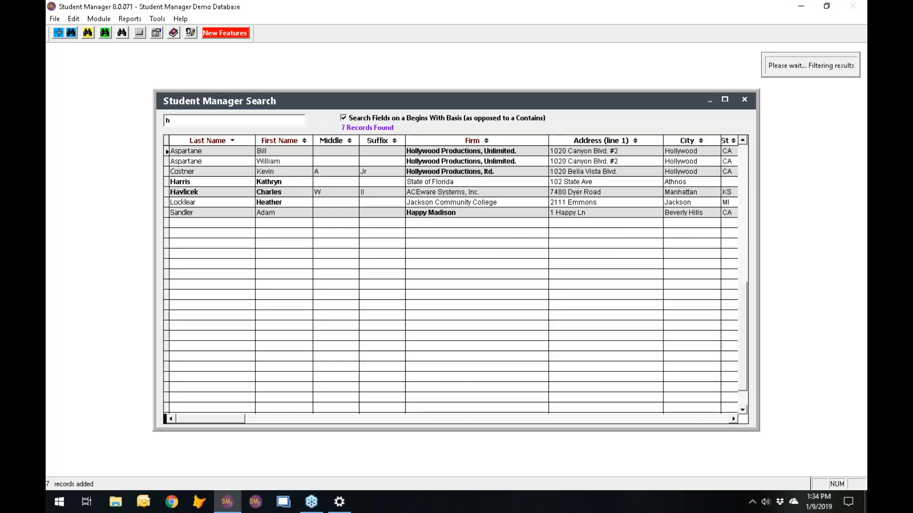
{"action": "left_click", "coordinate": [217, 193]}
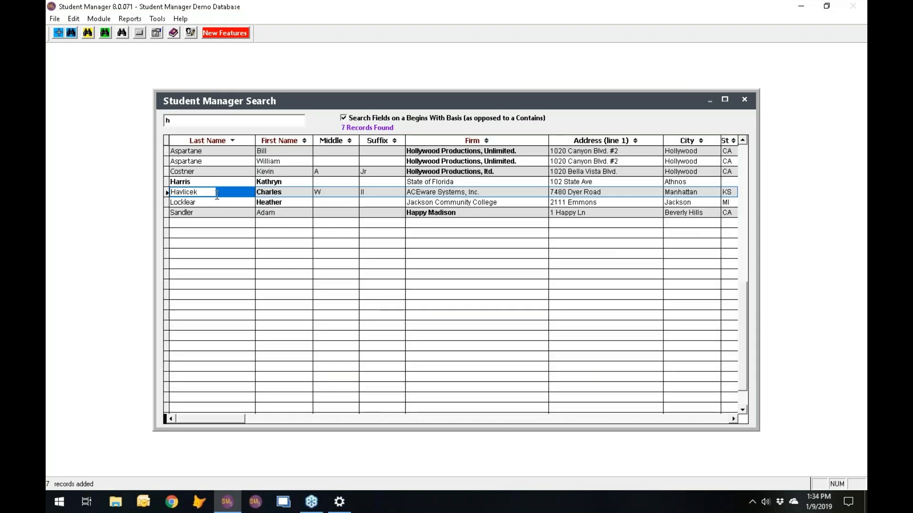
{"action": "double_click", "coordinate": [217, 193]}
{"action": "left_click", "coordinate": [515, 291]}
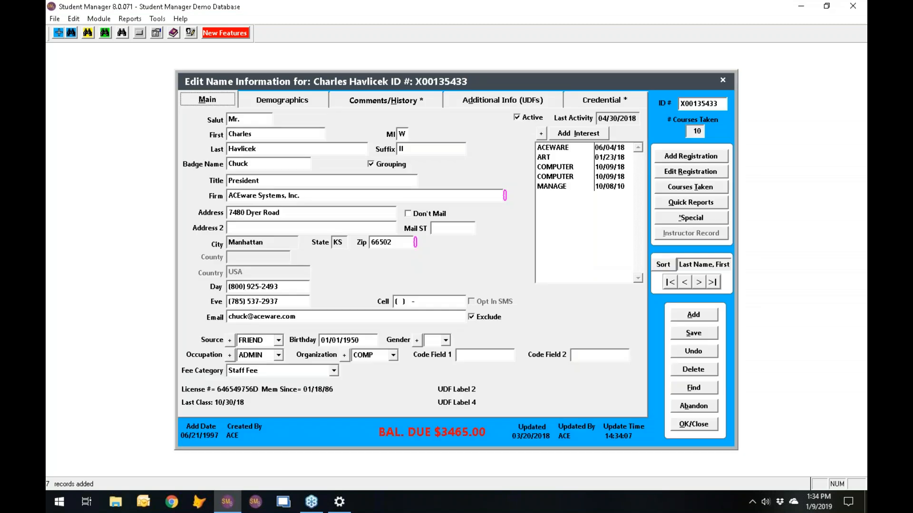
{"action": "left_click", "coordinate": [617, 100]}
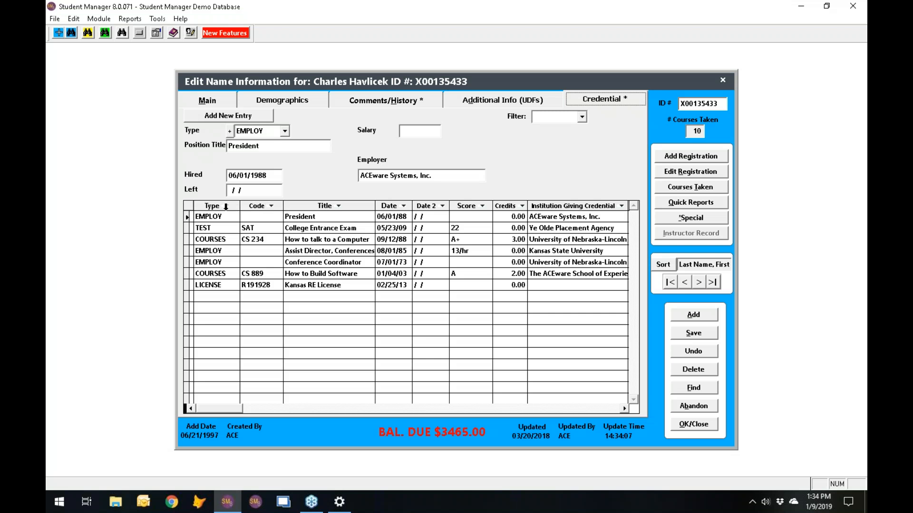
{"action": "left_click", "coordinate": [221, 206]}
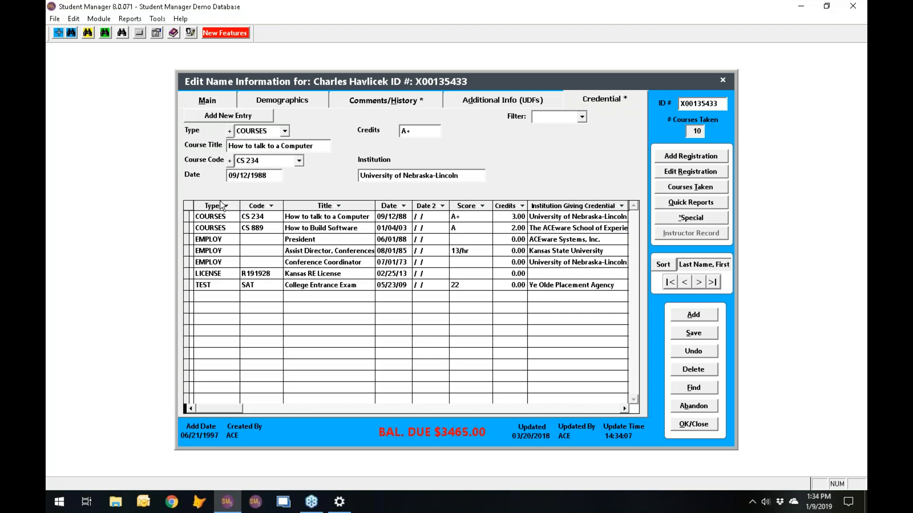
{"action": "left_click", "coordinate": [259, 206]}
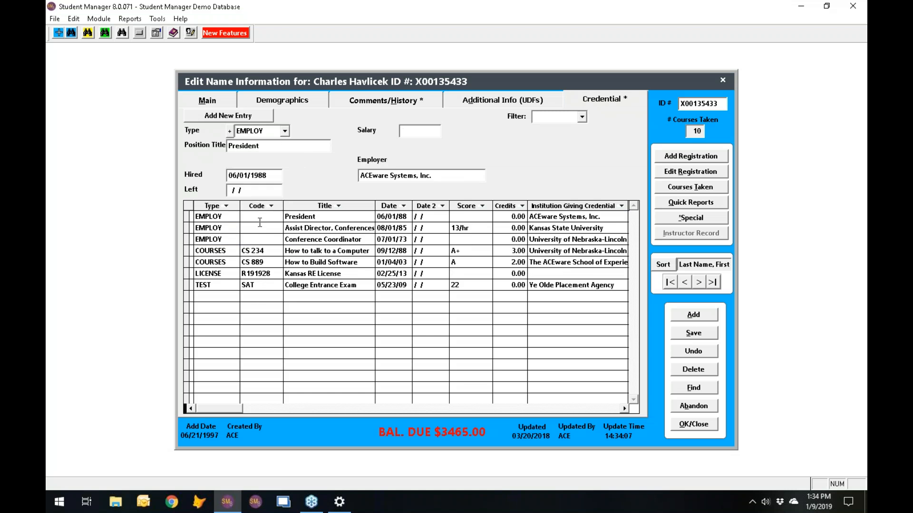
{"action": "left_click", "coordinate": [333, 204]}
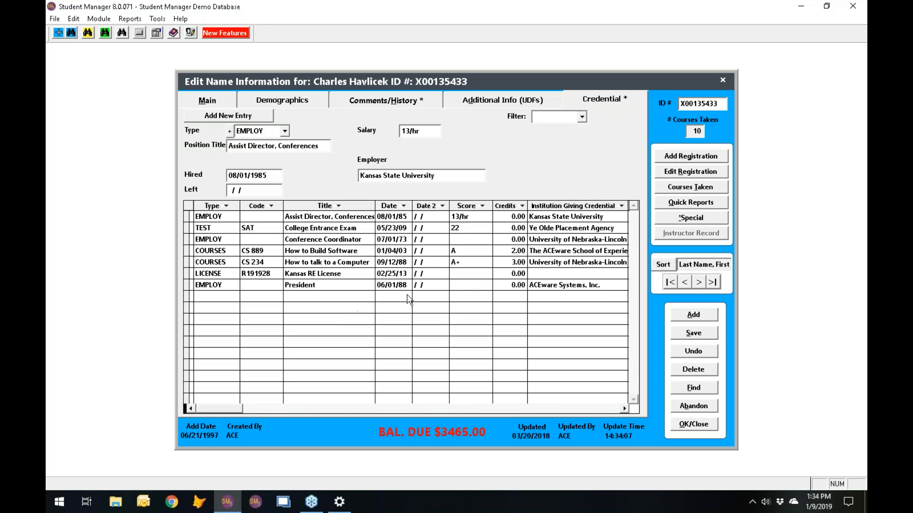
{"action": "left_click", "coordinate": [477, 218]}
{"action": "key", "text": "Tab"}
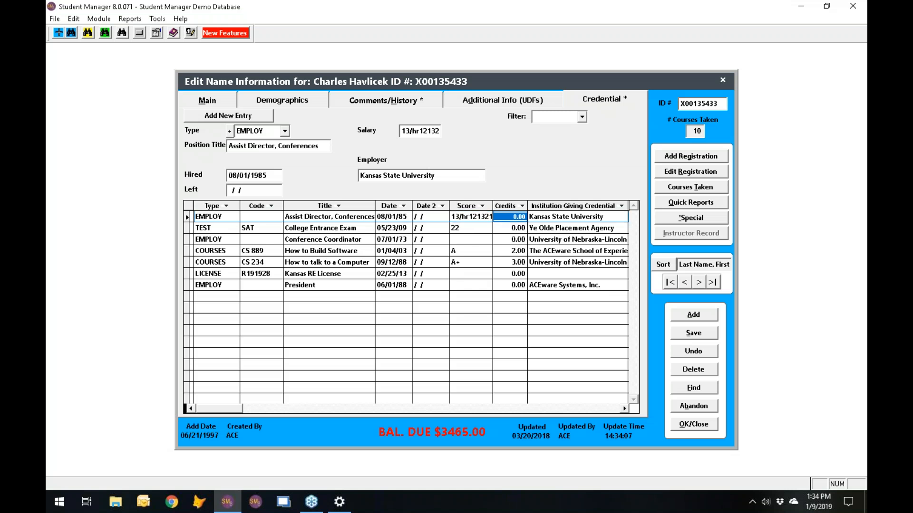
{"action": "left_click", "coordinate": [475, 218]}
{"action": "double_click", "coordinate": [475, 217]}
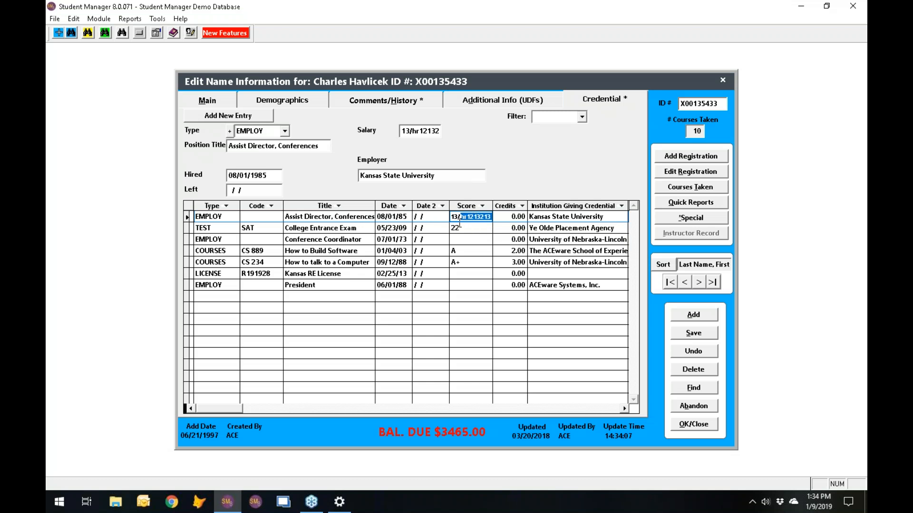
{"action": "left_click", "coordinate": [491, 216]}
{"action": "left_click_drag", "start_coordinate": [490, 217], "coordinate": [469, 217]}
{"action": "key", "text": "BackSpace"}
{"action": "key", "text": "Tab"}
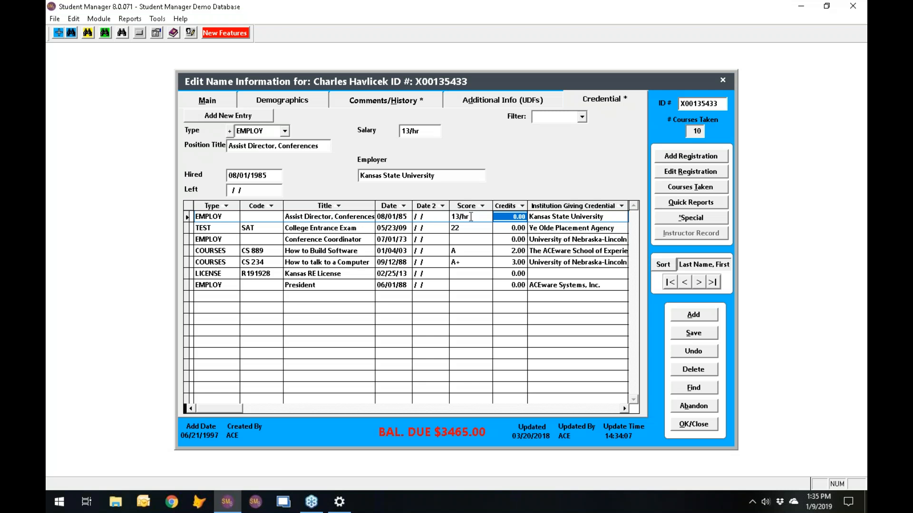
{"action": "left_click", "coordinate": [694, 406]}
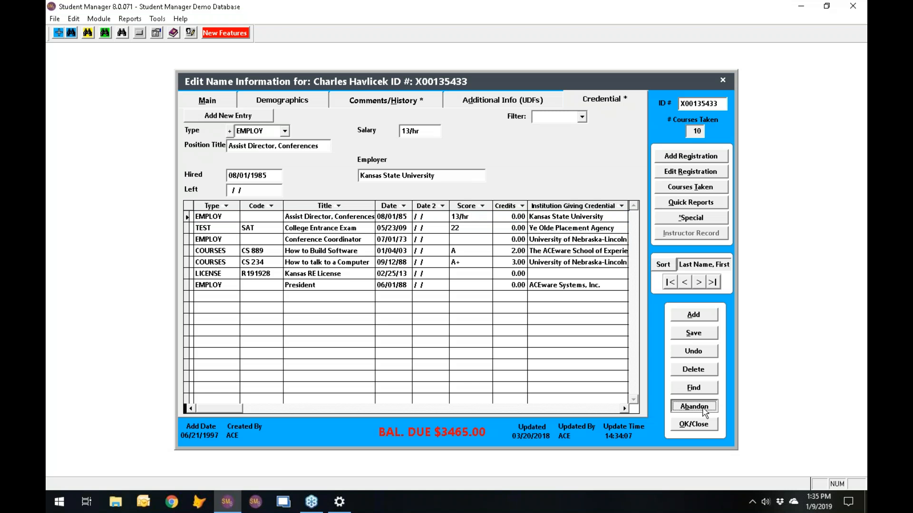
{"action": "left_click", "coordinate": [470, 291]}
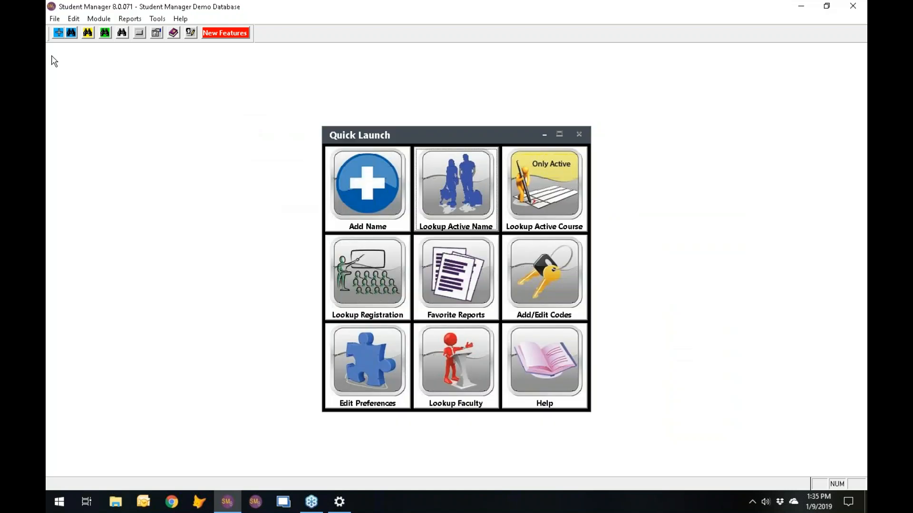
- Open Speed Registration Entry for course 18SACE010C and tick Create Group
{"action": "left_click", "coordinate": [98, 19]}
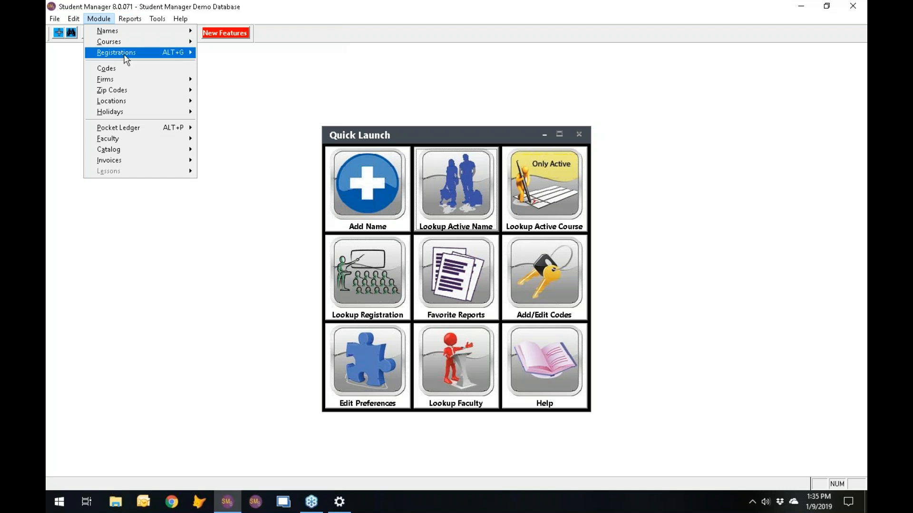
{"action": "mouse_move", "coordinate": [126, 58]}
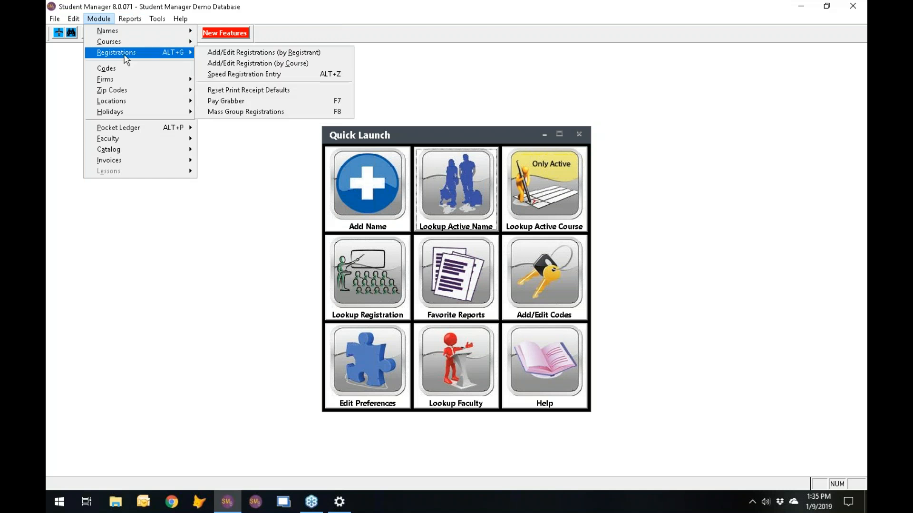
{"action": "left_click", "coordinate": [262, 74]}
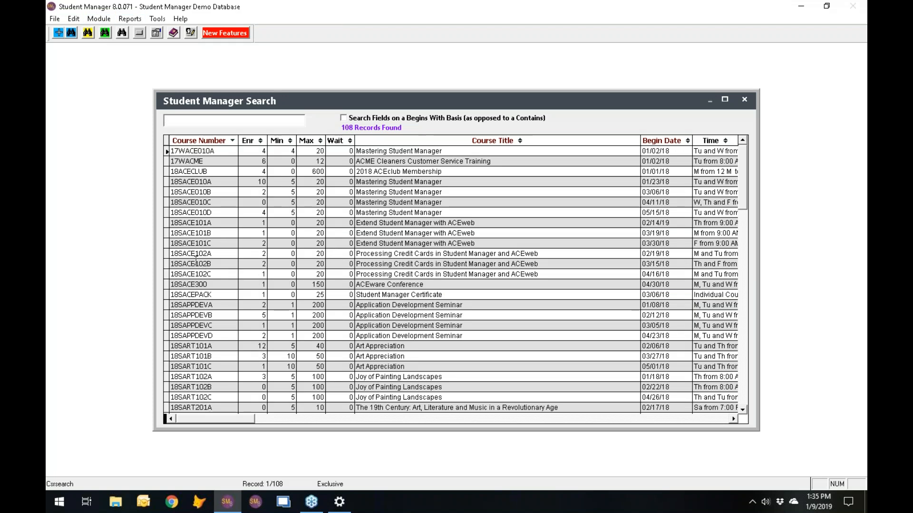
{"action": "left_click", "coordinate": [221, 202]}
{"action": "double_click", "coordinate": [221, 201]}
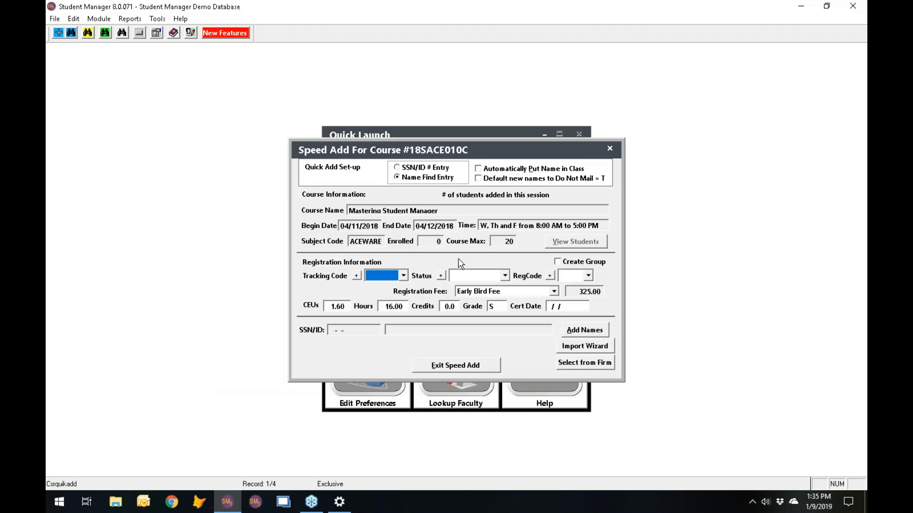
{"action": "left_click", "coordinate": [560, 263]}
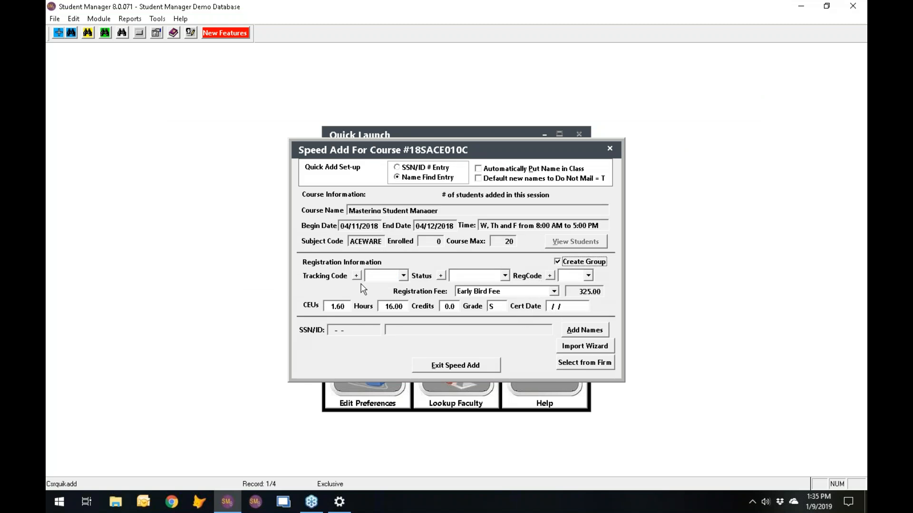
- Start a spreadsheet import and look through C:, acehold and desktop files such as CourseImp.xlsx
{"action": "left_click", "coordinate": [598, 349]}
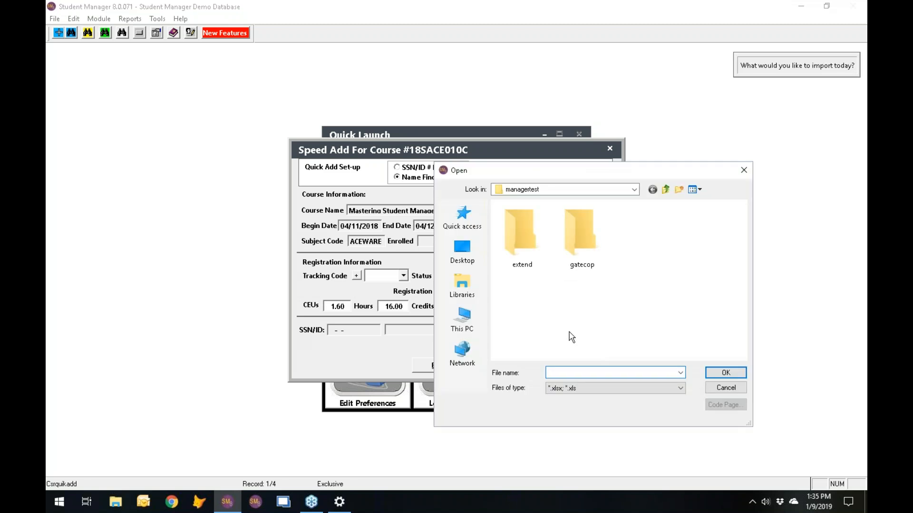
{"action": "left_click", "coordinate": [665, 189]}
{"action": "left_click_drag", "start_coordinate": [743, 254], "coordinate": [740, 208]}
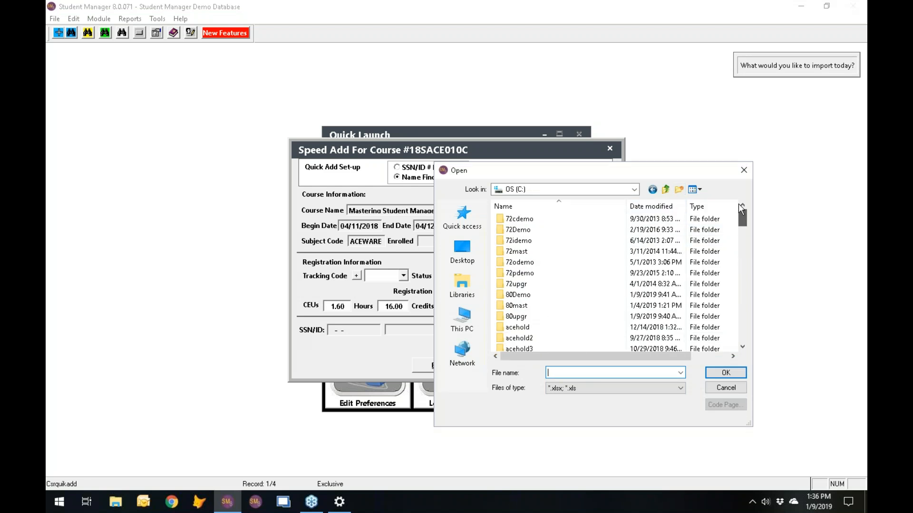
{"action": "double_click", "coordinate": [519, 328]}
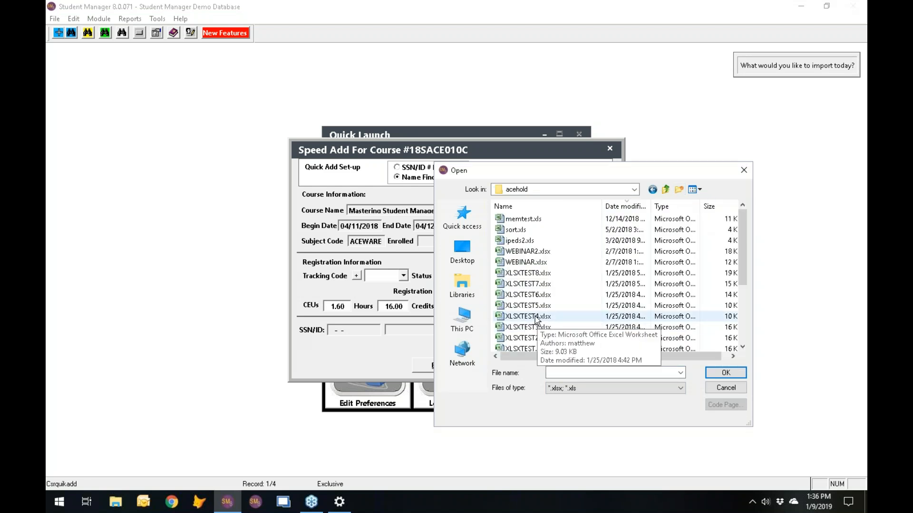
{"action": "left_click", "coordinate": [456, 255]}
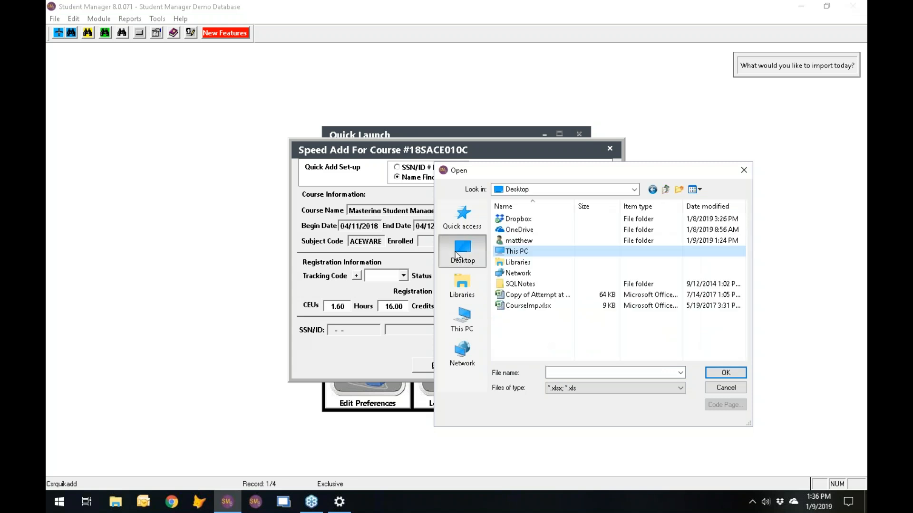
{"action": "left_click", "coordinate": [521, 307]}
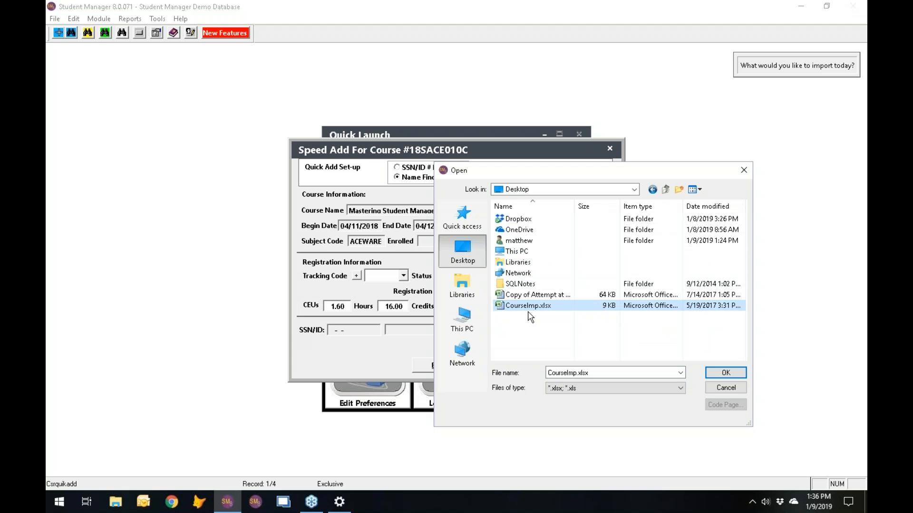
{"action": "left_click", "coordinate": [521, 295]}
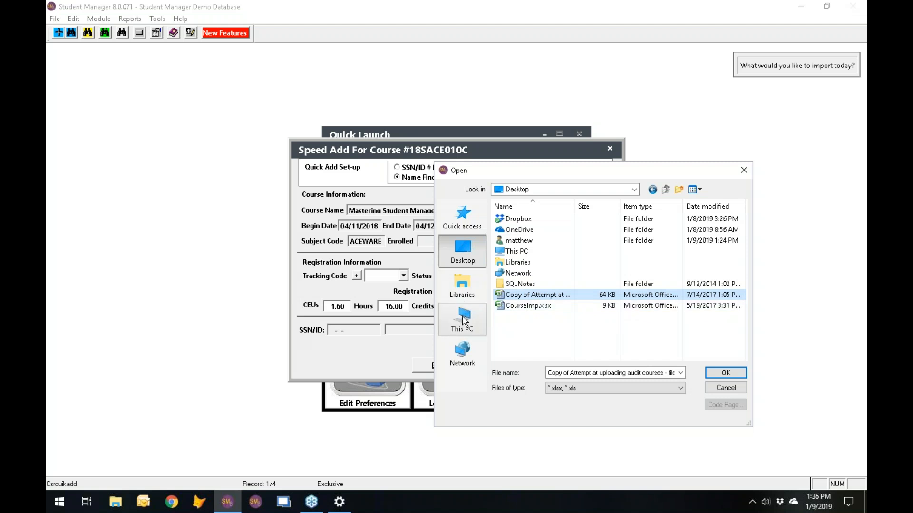
- Browse This PC > OS (C:) > acehold, then cancel so the import is aborted
{"action": "left_click", "coordinate": [462, 312]}
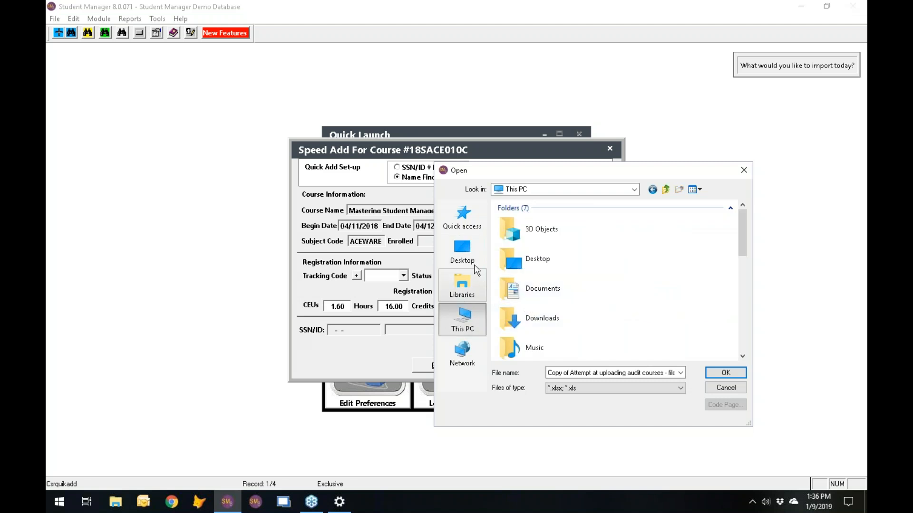
{"action": "scroll", "coordinate": [585, 316], "scroll_direction": "down", "scroll_amount": 3}
{"action": "scroll", "coordinate": [590, 321], "scroll_direction": "down", "scroll_amount": 3}
{"action": "scroll", "coordinate": [589, 320], "scroll_direction": "up", "scroll_amount": 2}
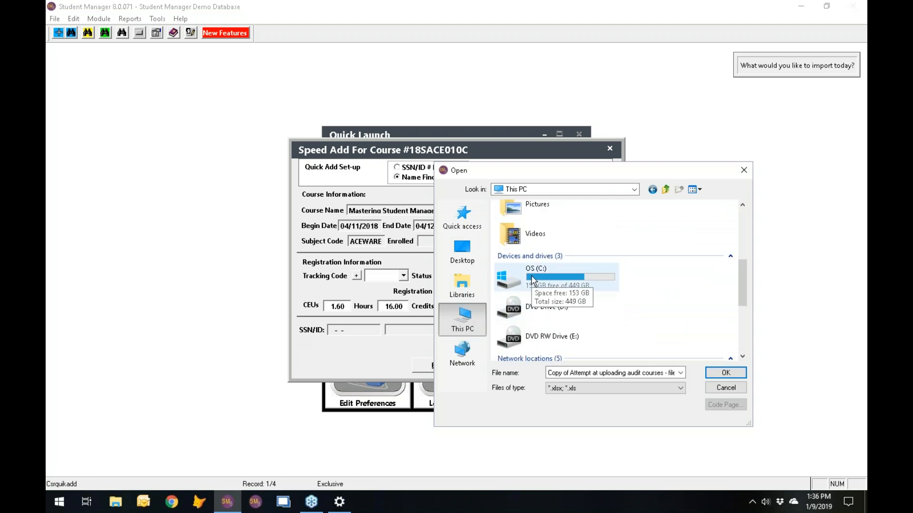
{"action": "double_click", "coordinate": [532, 281]}
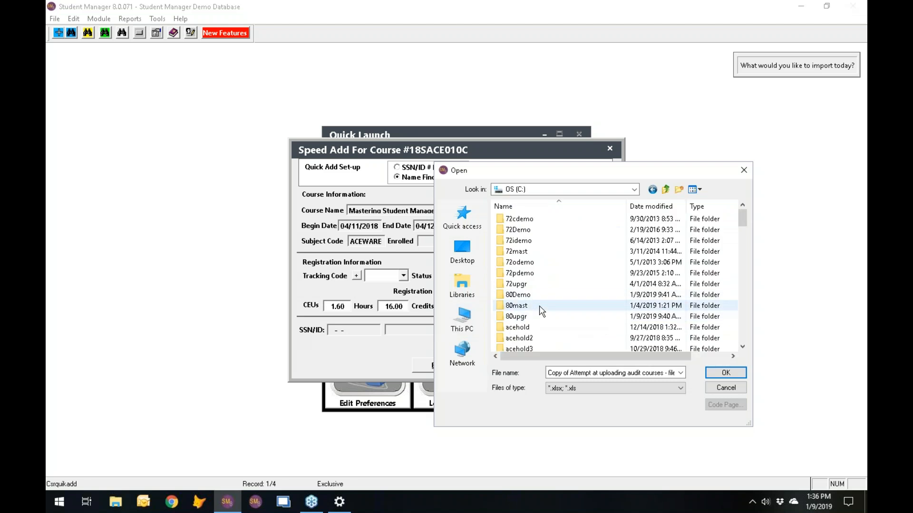
{"action": "scroll", "coordinate": [565, 308], "scroll_direction": "down", "scroll_amount": 3}
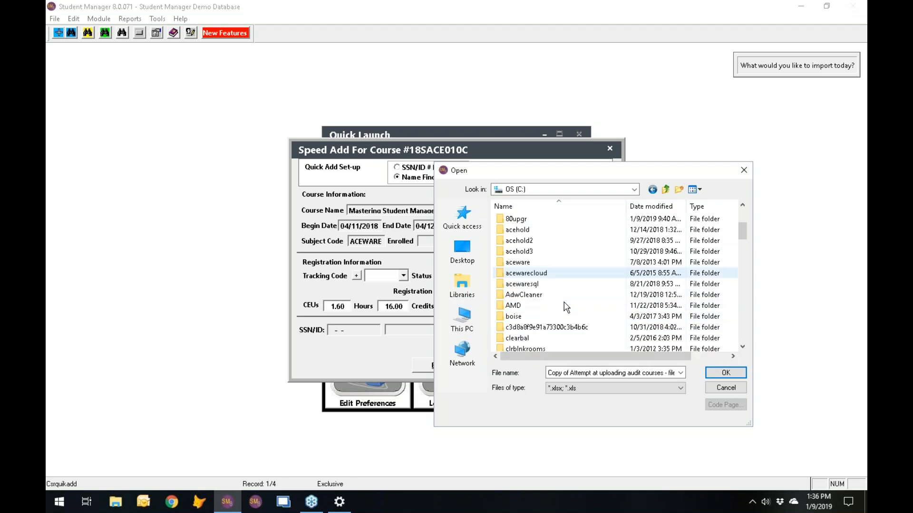
{"action": "scroll", "coordinate": [565, 307], "scroll_direction": "down", "scroll_amount": 3}
{"action": "scroll", "coordinate": [566, 307], "scroll_direction": "up", "scroll_amount": 4}
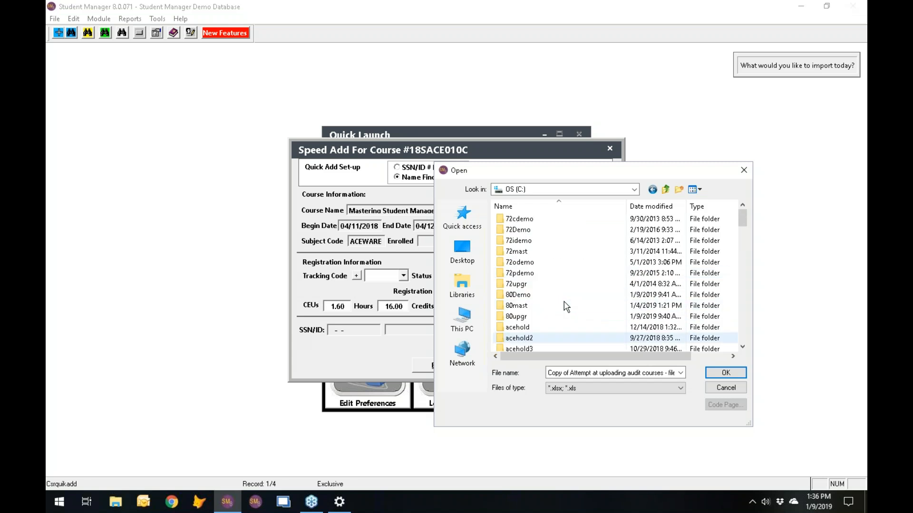
{"action": "double_click", "coordinate": [532, 332]}
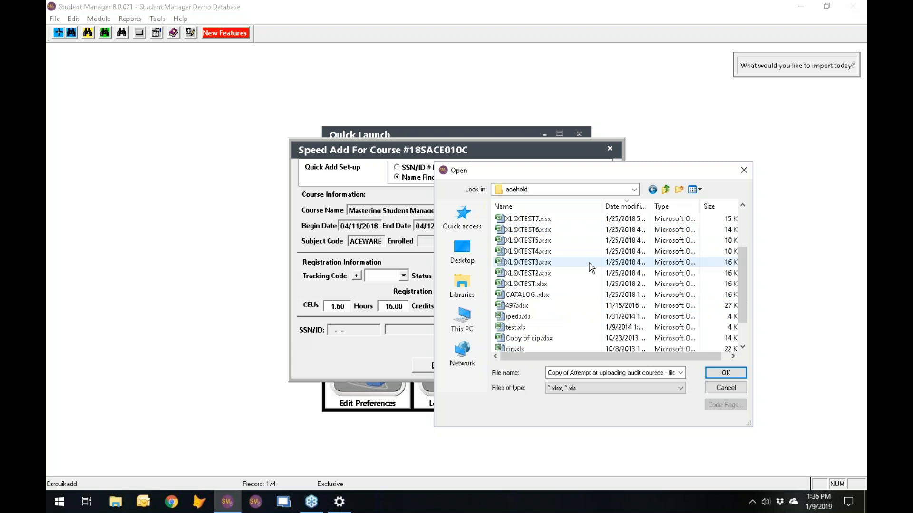
{"action": "scroll", "coordinate": [591, 268], "scroll_direction": "down", "scroll_amount": 1}
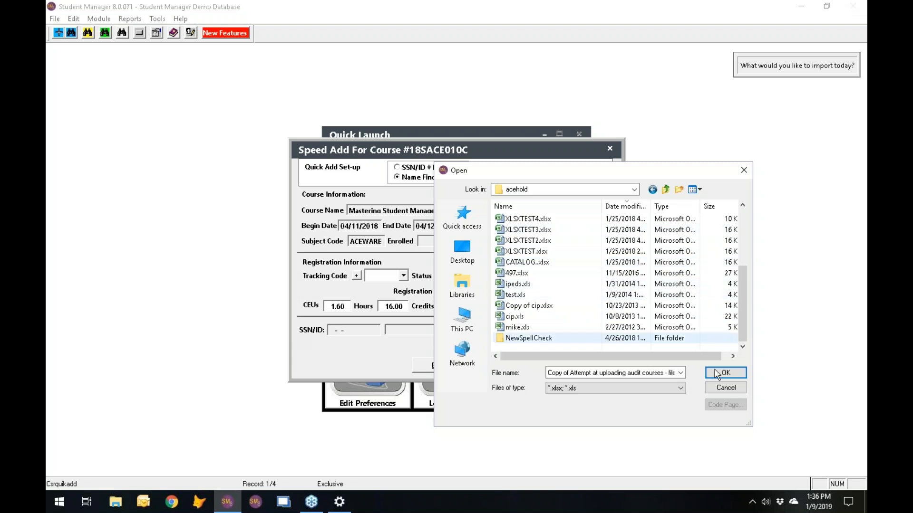
{"action": "left_click", "coordinate": [735, 388]}
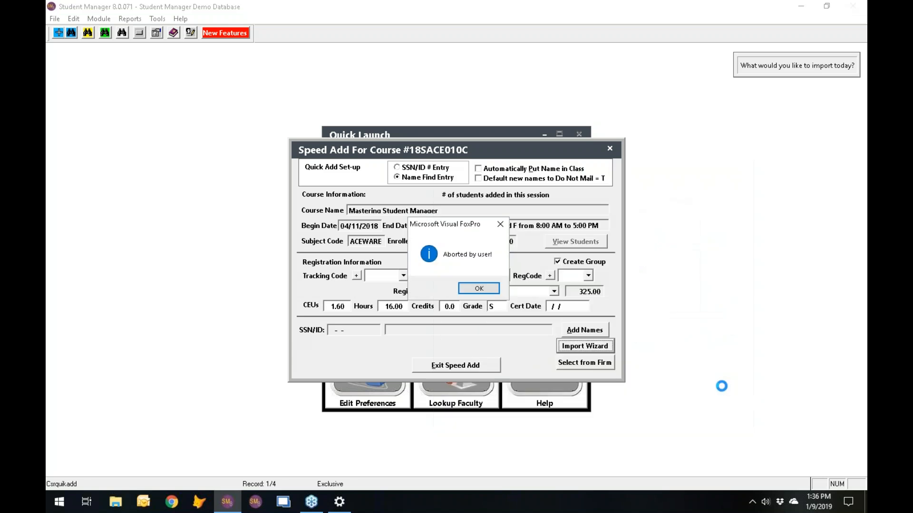
- Dismiss 'Aborted by user!', exit Speed Add, and open a student from Lookup Active Name
{"action": "left_click", "coordinate": [479, 289]}
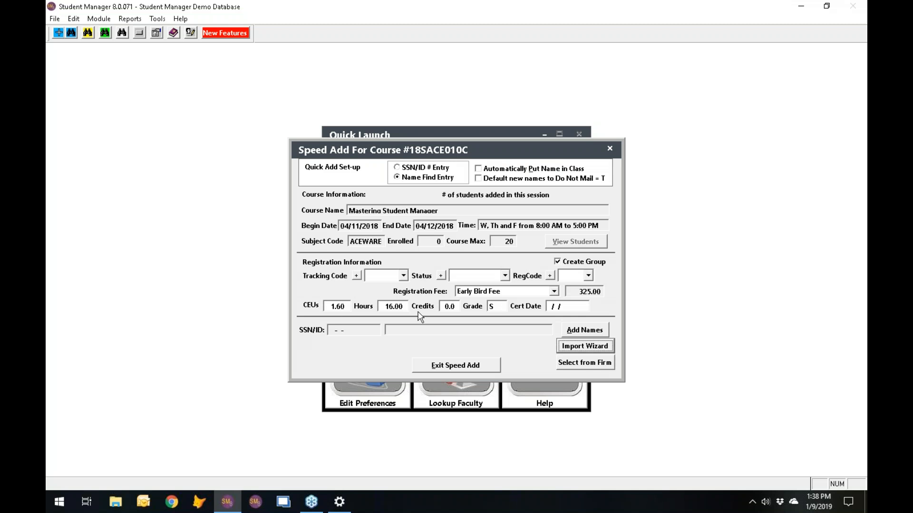
{"action": "left_click", "coordinate": [474, 365]}
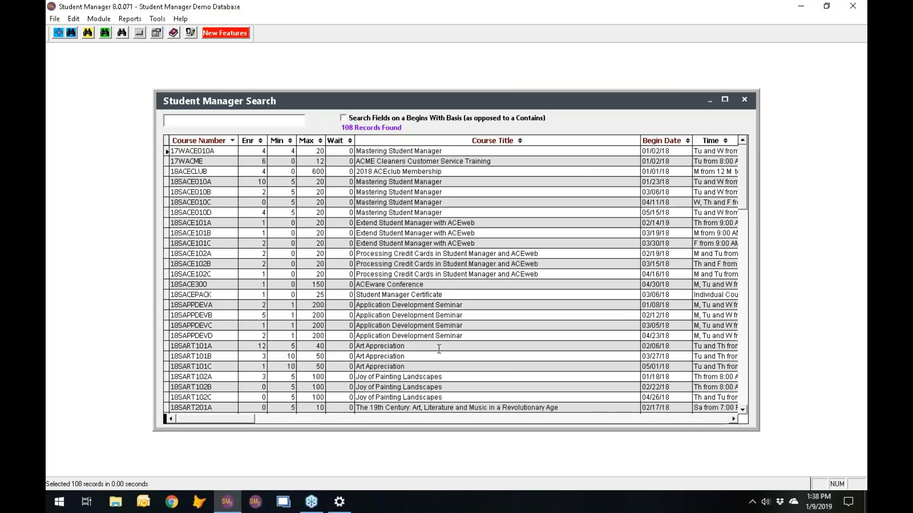
{"action": "key", "text": "Escape"}
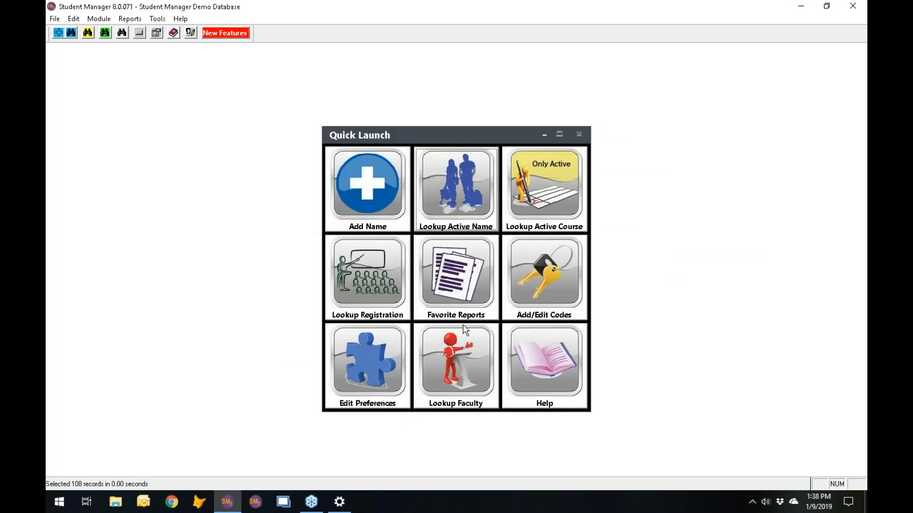
{"action": "left_click", "coordinate": [469, 199]}
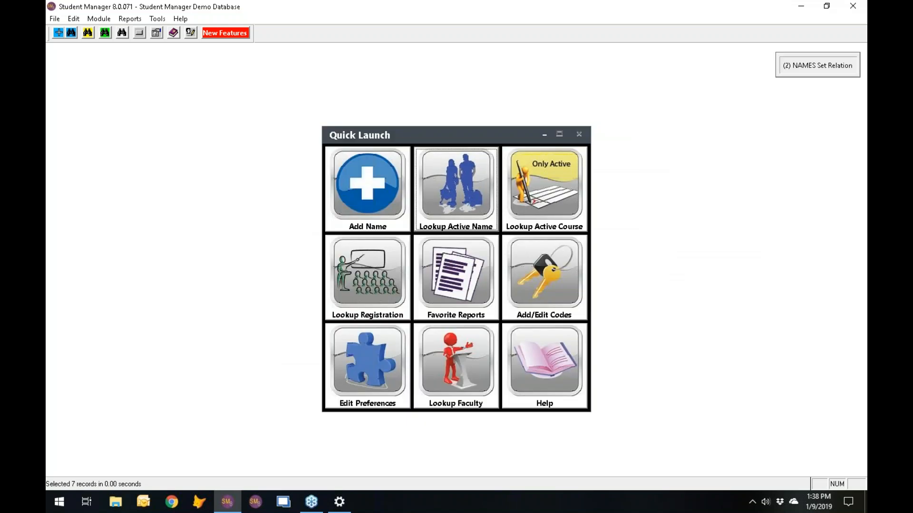
{"action": "double_click", "coordinate": [218, 315]}
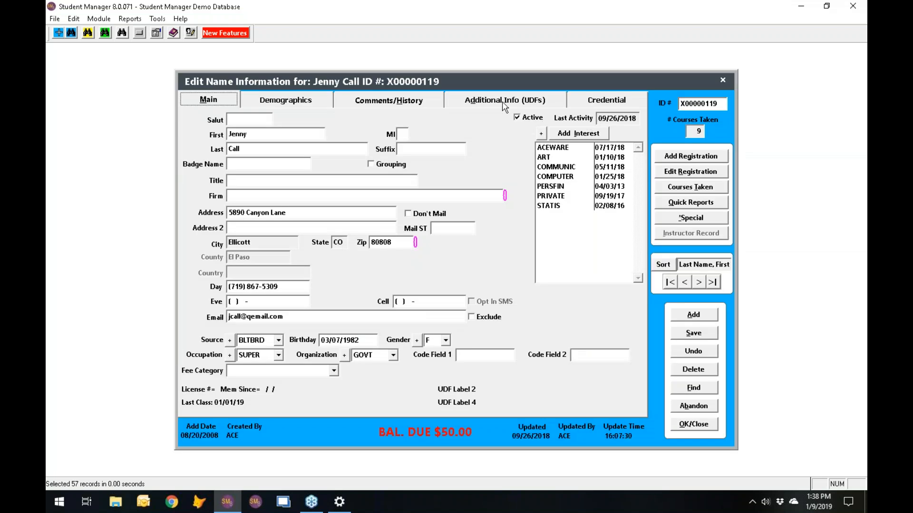
- Review the student's Pell Grant award under Additional Info (UDFs) > Financial Aid, then close it
{"action": "left_click", "coordinate": [530, 101]}
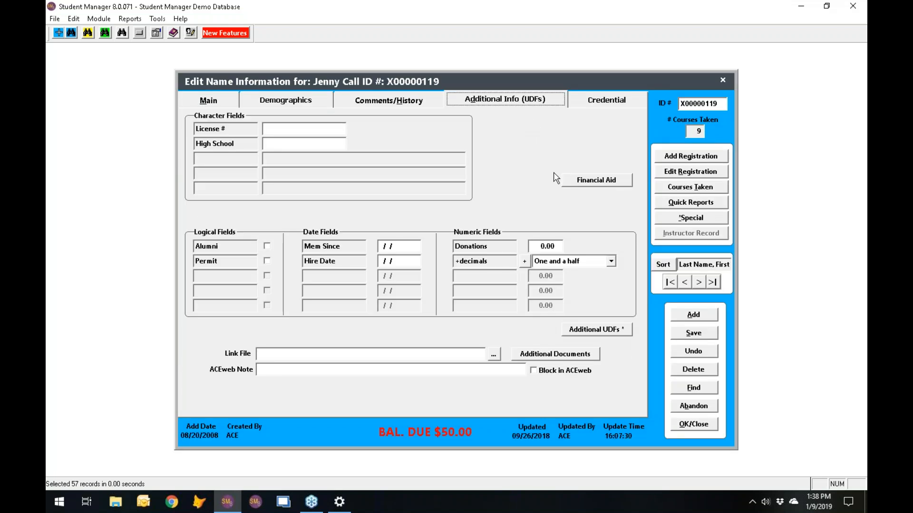
{"action": "left_click", "coordinate": [597, 180]}
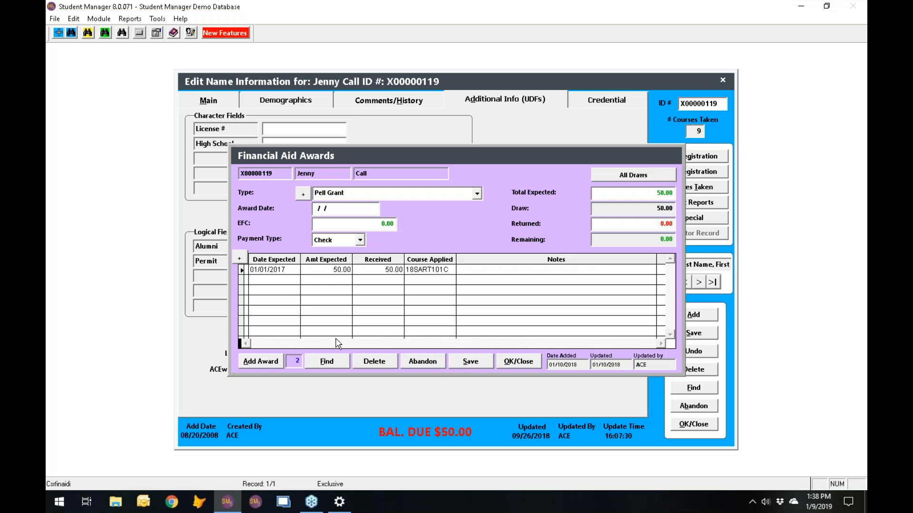
{"action": "left_click", "coordinate": [423, 363]}
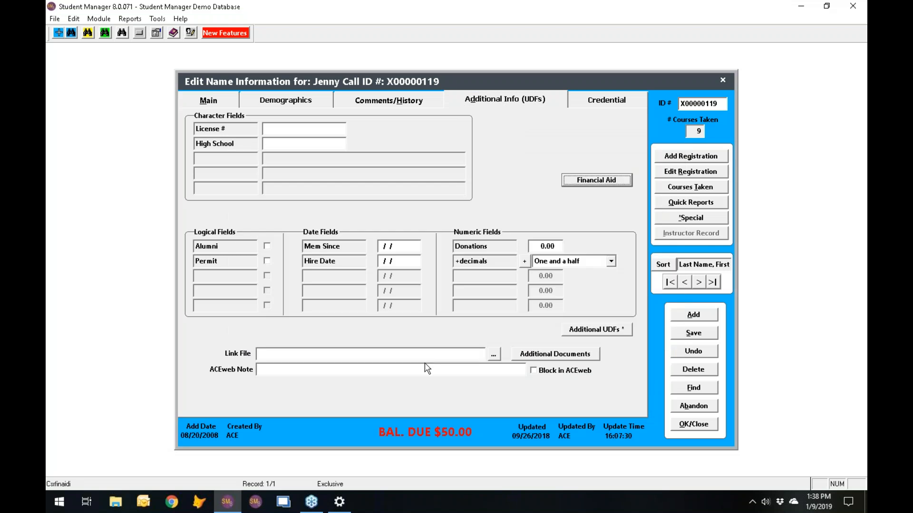
- Move to the next student and bring up their empty Financial Aid awards
{"action": "left_click", "coordinate": [698, 282]}
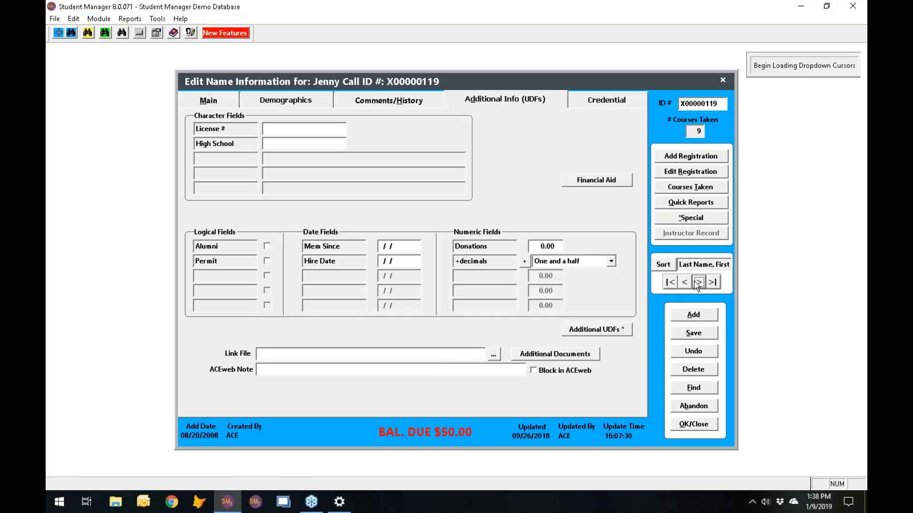
{"action": "left_click", "coordinate": [602, 104]}
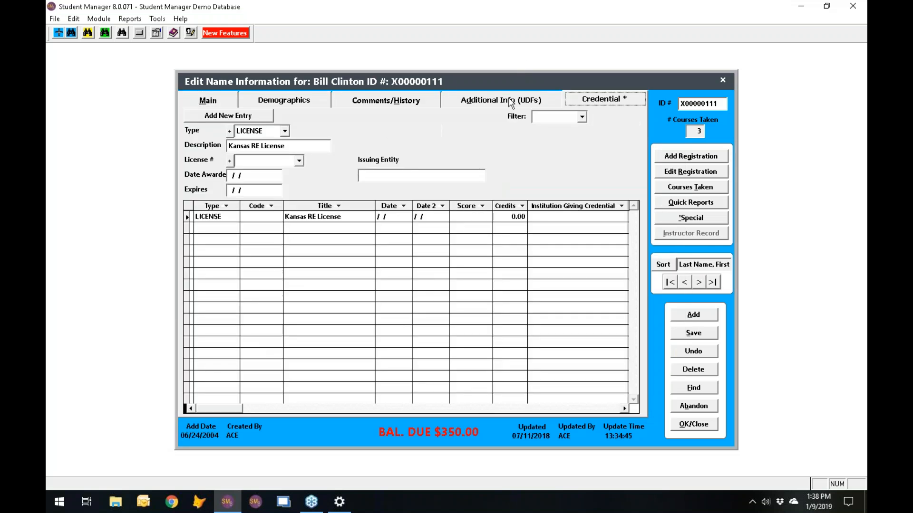
{"action": "left_click", "coordinate": [511, 102]}
{"action": "left_click", "coordinate": [581, 181]}
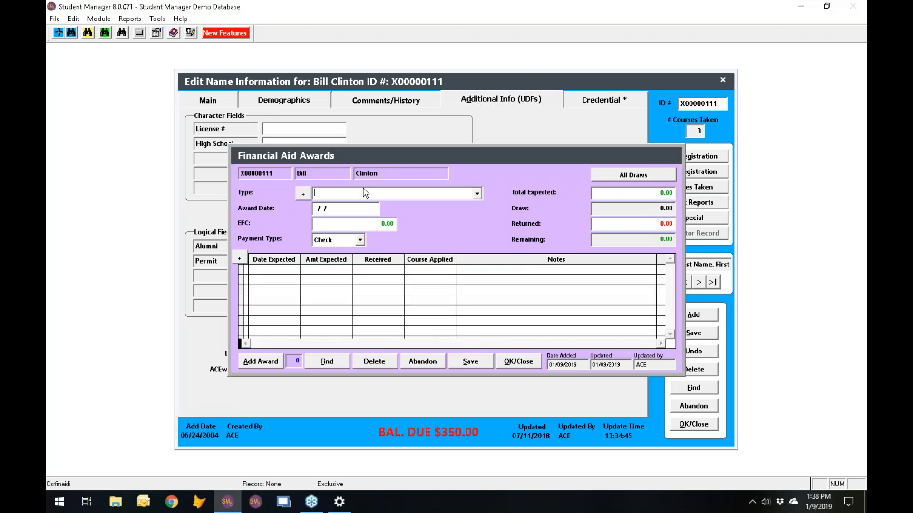
- Add a Pell Grant award with a total expected amount of 100.00
{"action": "left_click", "coordinate": [477, 194]}
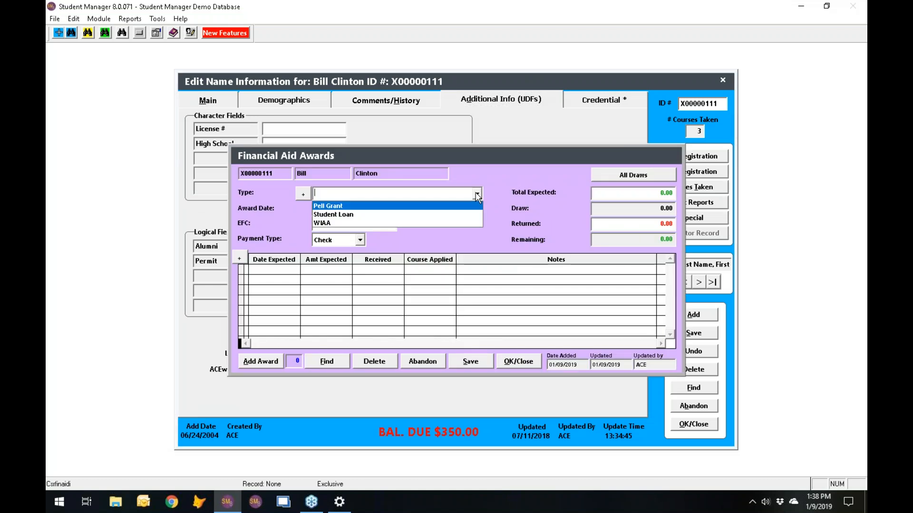
{"action": "left_click", "coordinate": [431, 206]}
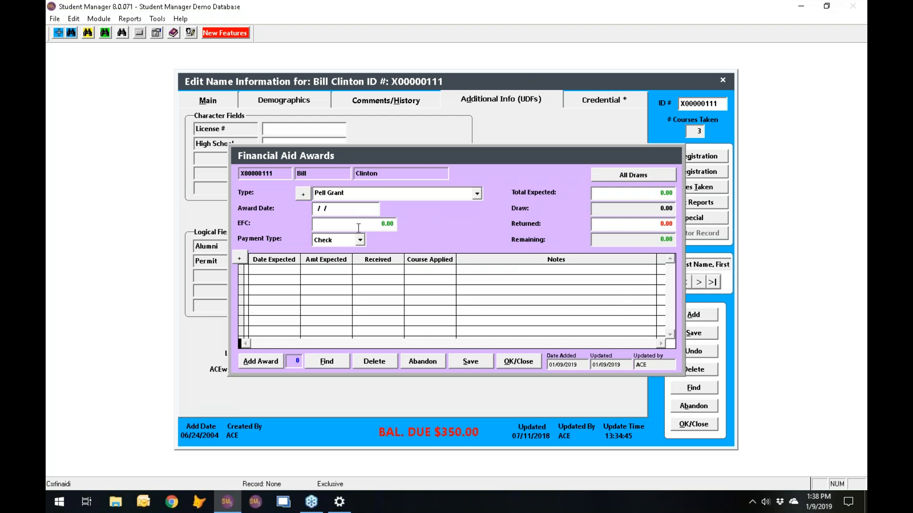
{"action": "left_click", "coordinate": [640, 197]}
{"action": "type", "text": "1"}
{"action": "key", "text": "Tab"}
{"action": "left_click", "coordinate": [645, 191]}
{"action": "type", "text": "100.00"}
{"action": "key", "text": "Tab"}
- Add a first expected draw of 50.00 dated 01/01/2019
{"action": "left_click", "coordinate": [242, 258]}
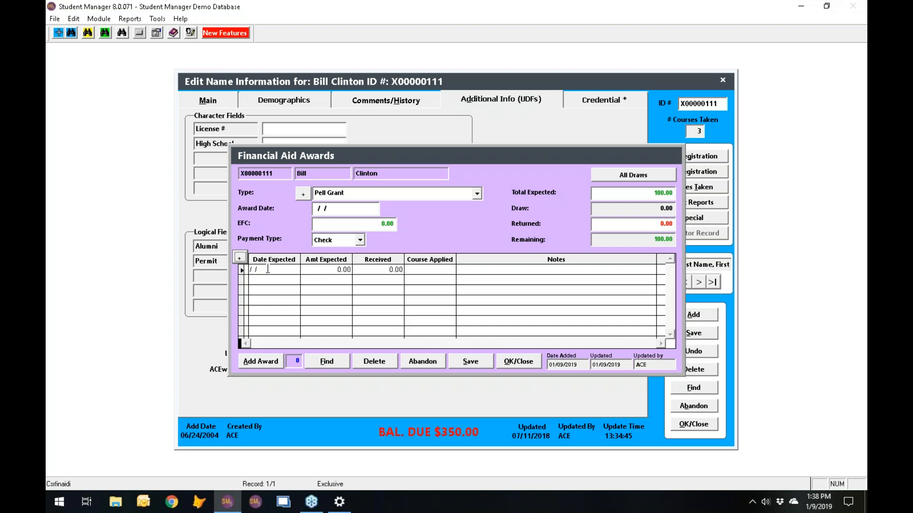
{"action": "left_click", "coordinate": [251, 271]}
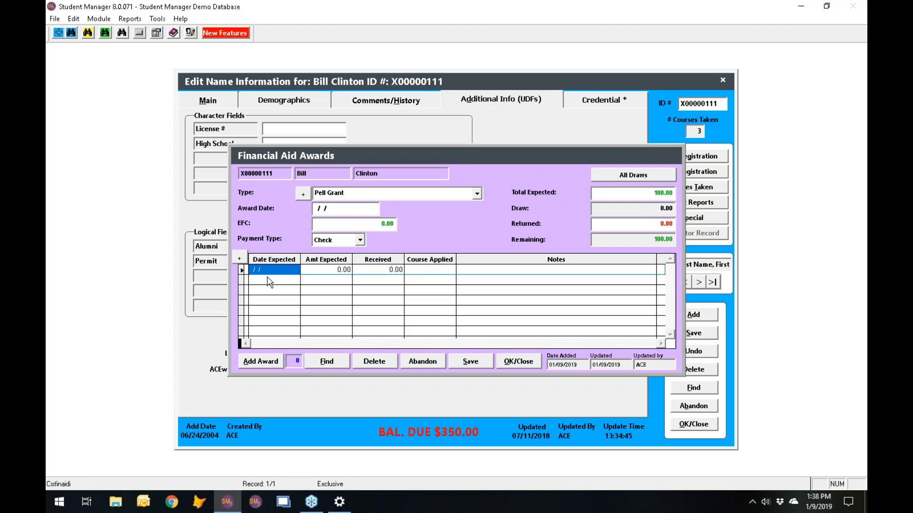
{"action": "type", "text": "01/01/2019"}
{"action": "key", "text": "Tab"}
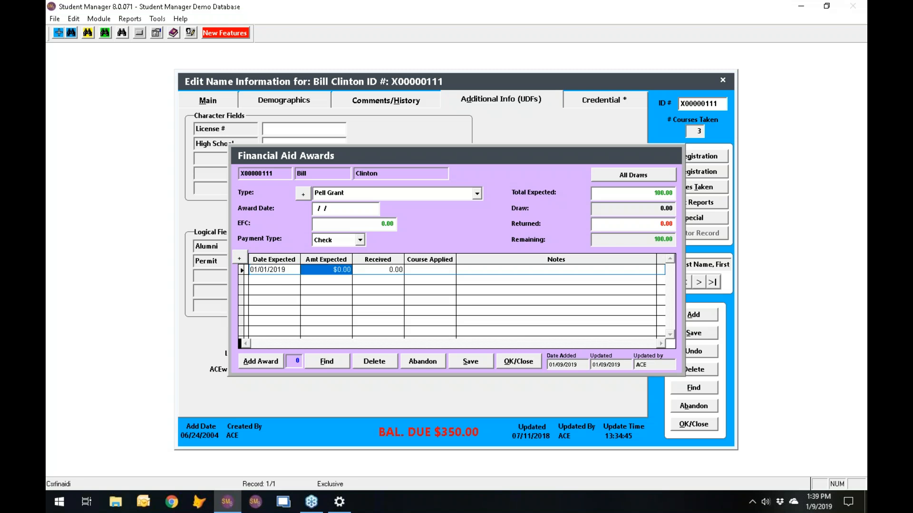
{"action": "type", "text": "50 ."}
- Add a second 50.00 draw dated 01/15/2019, then save and close the awards
{"action": "left_click", "coordinate": [240, 260]}
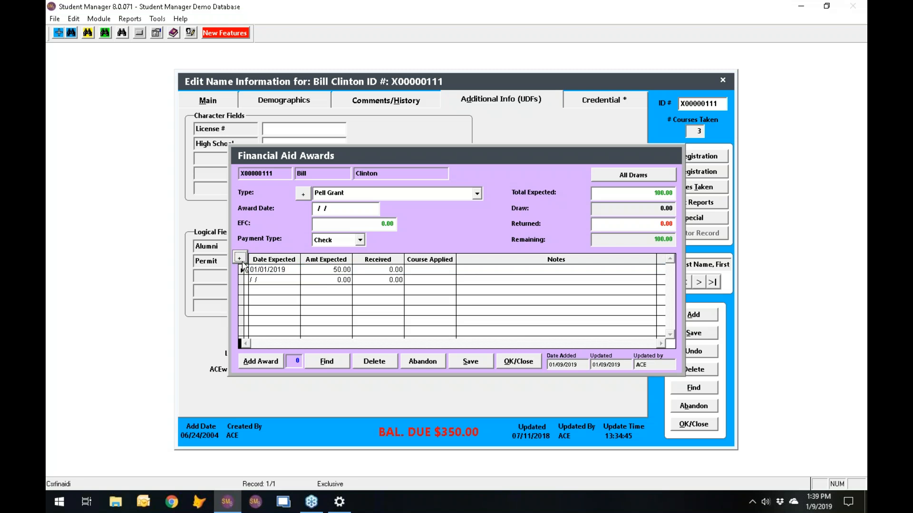
{"action": "left_click", "coordinate": [251, 280]}
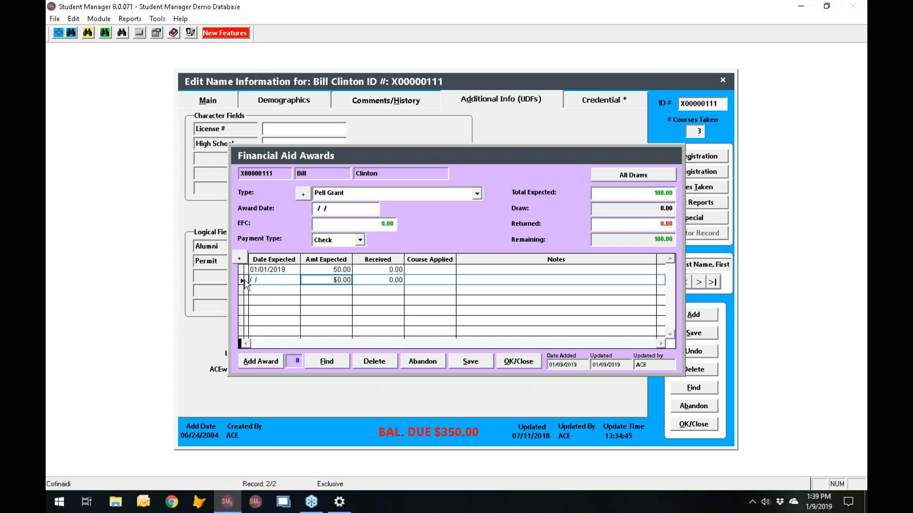
{"action": "left_click", "coordinate": [253, 280]}
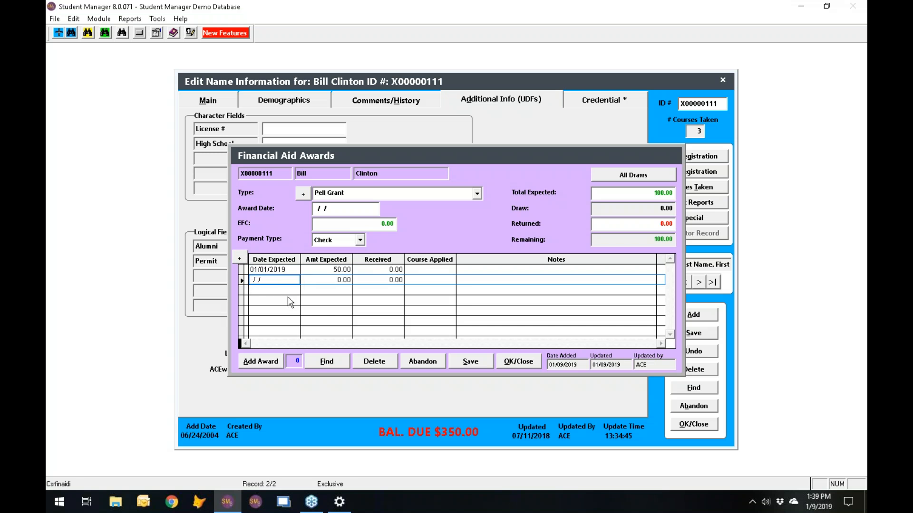
{"action": "type", "text": "01/15/2019"}
{"action": "key", "text": "Tab"}
{"action": "type", "text": "50"}
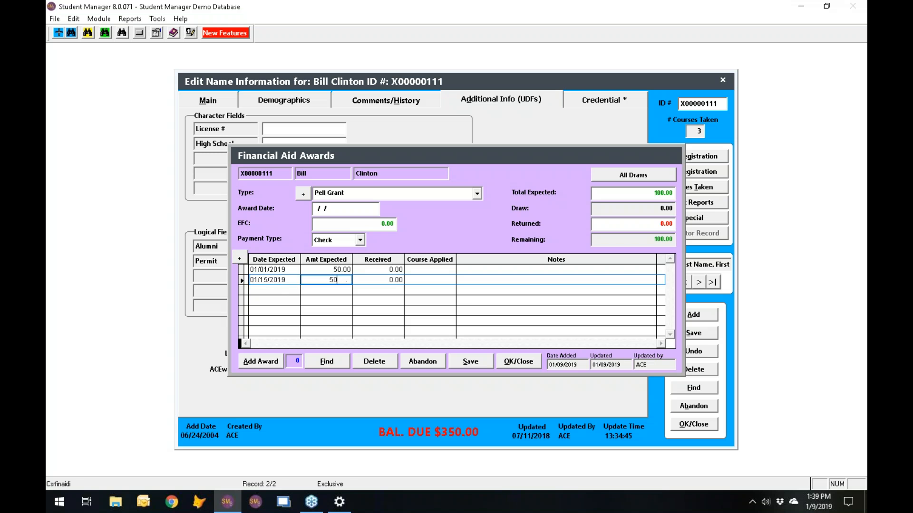
{"action": "key", "text": "Tab"}
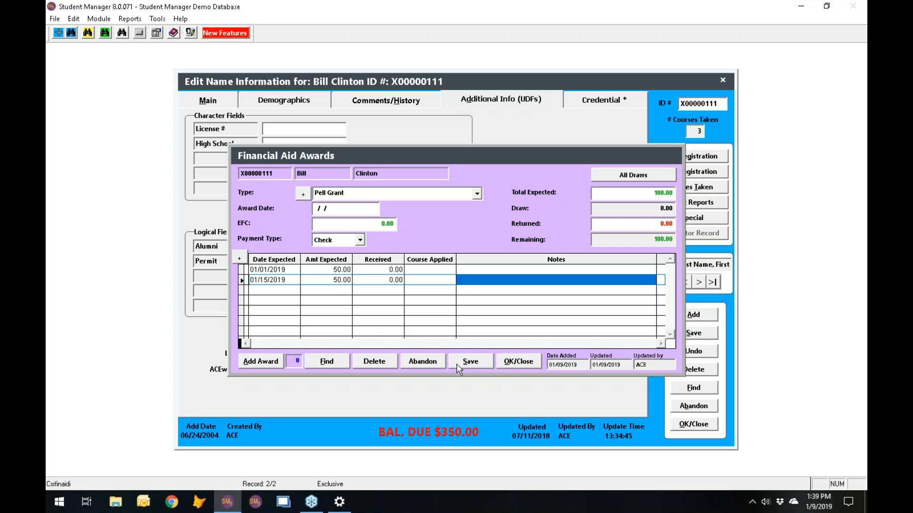
{"action": "left_click", "coordinate": [469, 362]}
{"action": "left_click", "coordinate": [523, 363]}
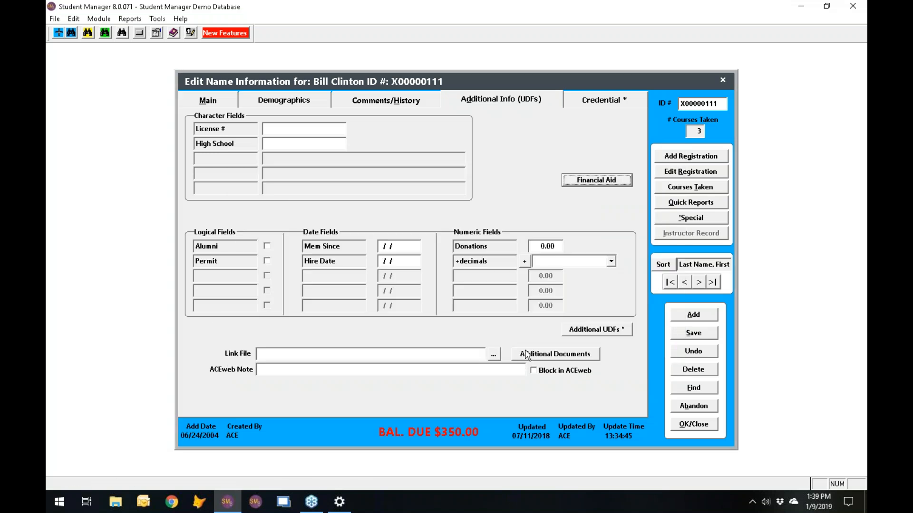
- Delete the $350.00 billing payment on the 17SACE010A registration and close the payment window
{"action": "left_click", "coordinate": [702, 172]}
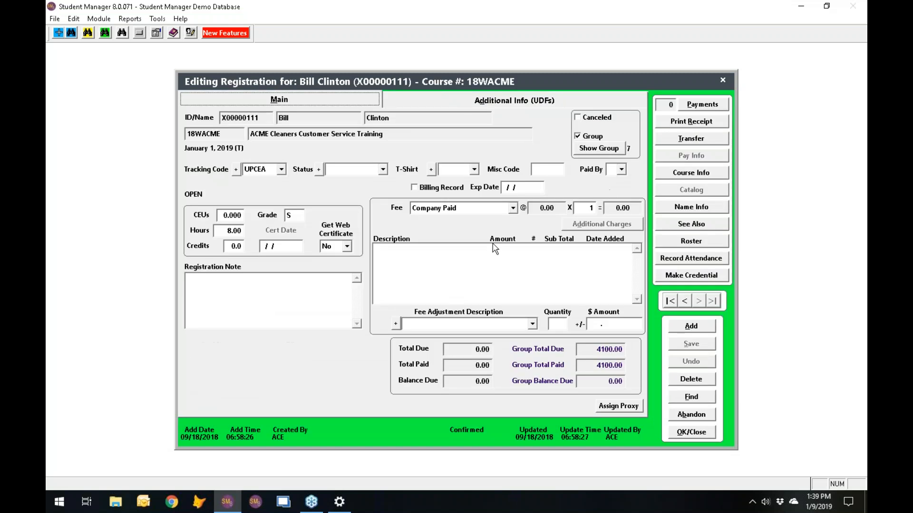
{"action": "left_click", "coordinate": [686, 301]}
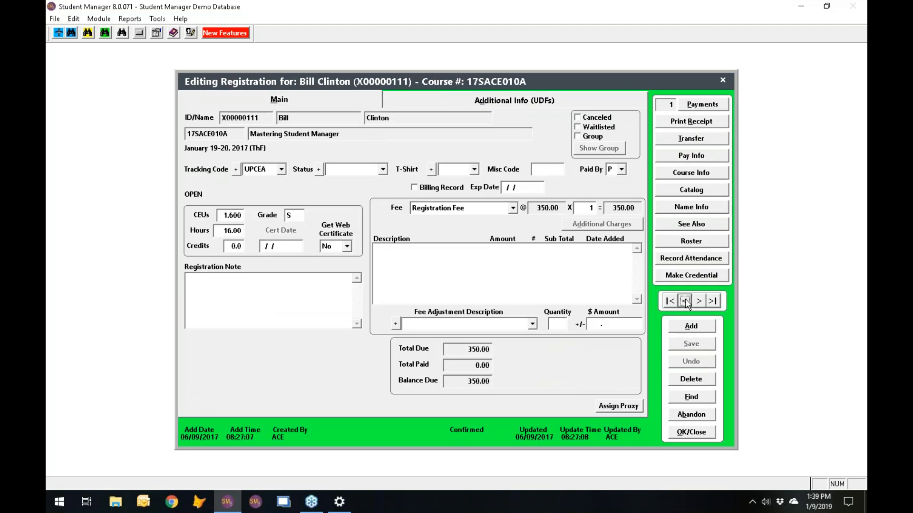
{"action": "left_click", "coordinate": [703, 106]}
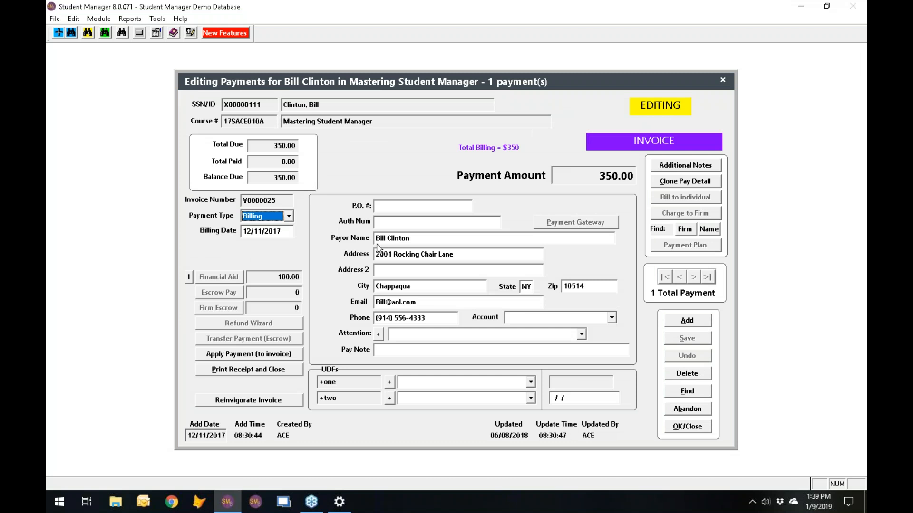
{"action": "left_click", "coordinate": [699, 378]}
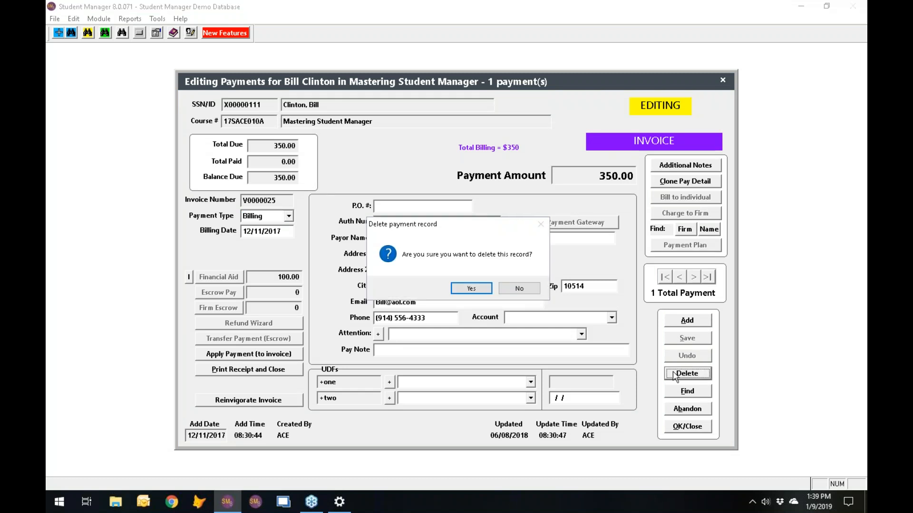
{"action": "left_click", "coordinate": [471, 289]}
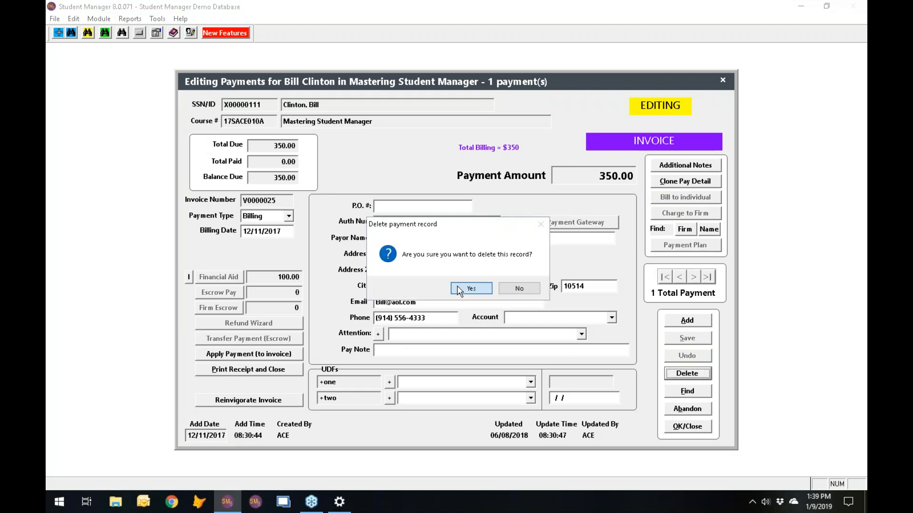
{"action": "left_click", "coordinate": [690, 426]}
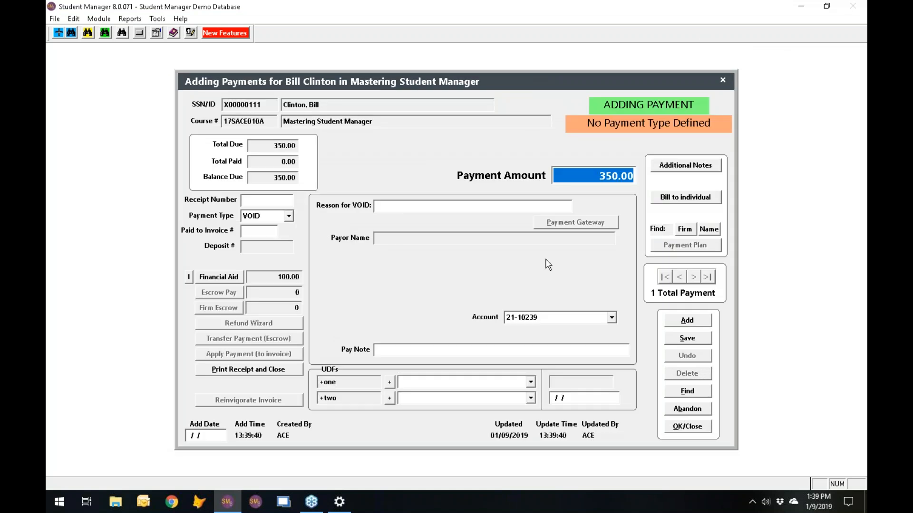
- Apply both 50.00 Pell Grant draws as payments, leaving 250.00 due, and list the payment records
{"action": "left_click", "coordinate": [212, 279]}
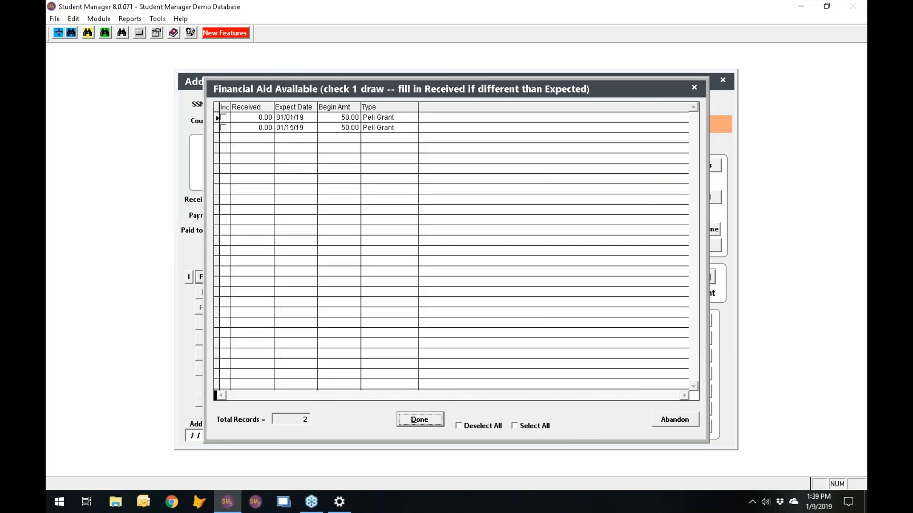
{"action": "left_click", "coordinate": [225, 118]}
{"action": "left_click", "coordinate": [224, 128]}
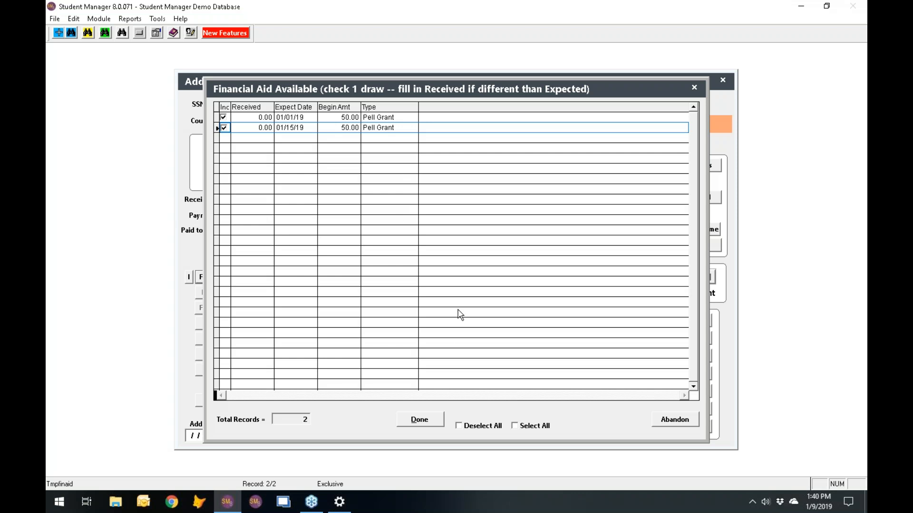
{"action": "left_click", "coordinate": [423, 423]}
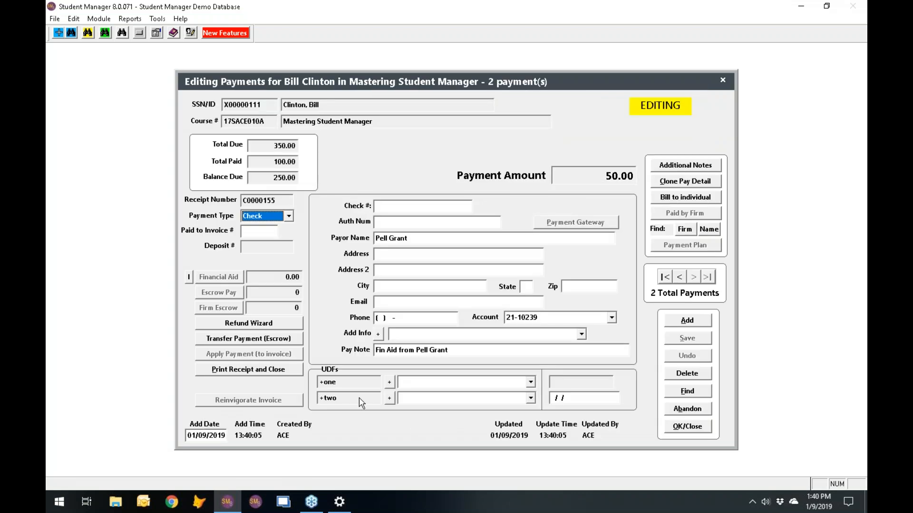
{"action": "left_click", "coordinate": [690, 392]}
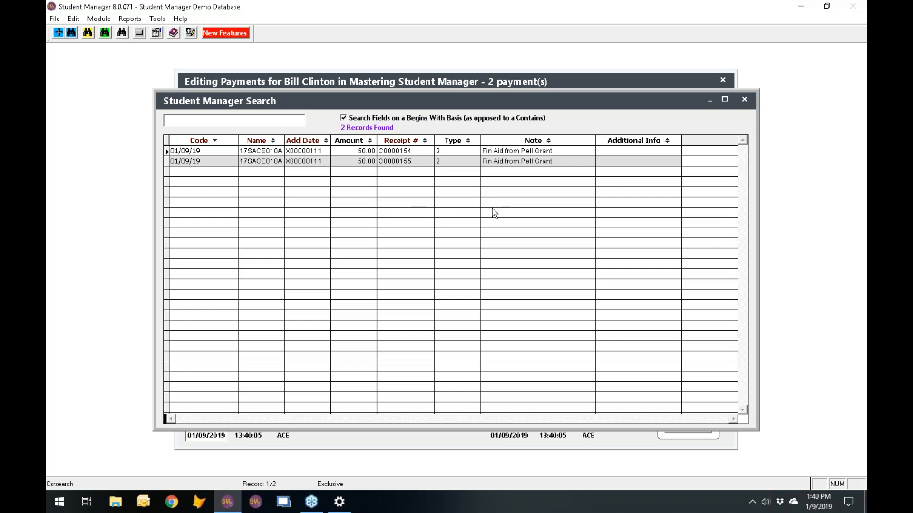
- Close the payment, registration and name records back to Quick Launch, then open Module > Faculty
{"action": "left_click", "coordinate": [745, 100]}
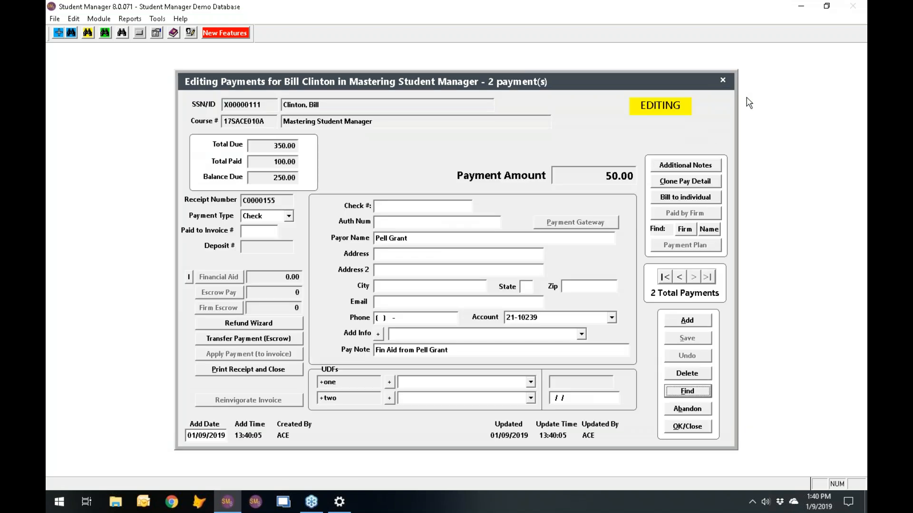
{"action": "left_click", "coordinate": [692, 427]}
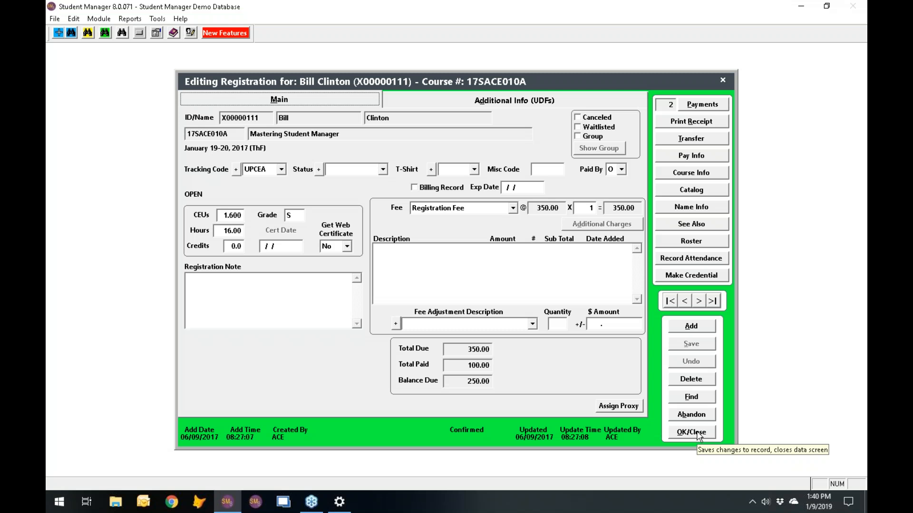
{"action": "left_click", "coordinate": [697, 434]}
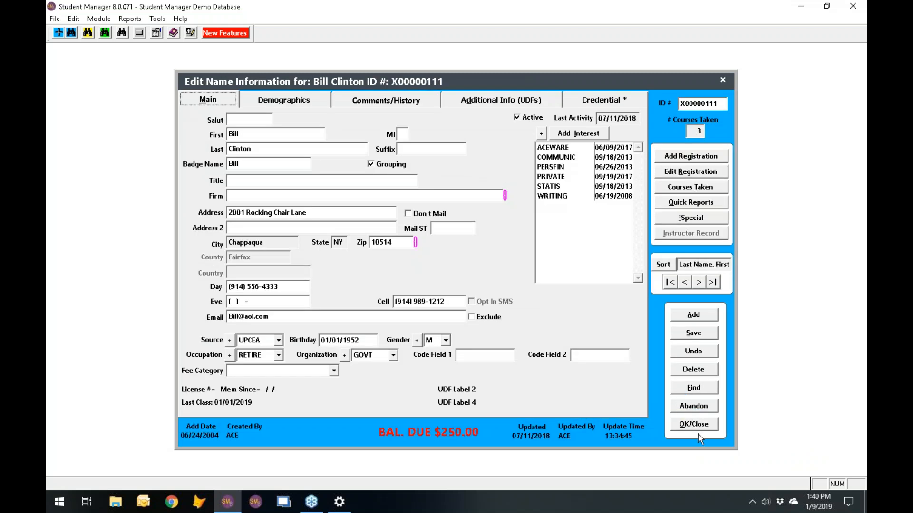
{"action": "left_click", "coordinate": [697, 430]}
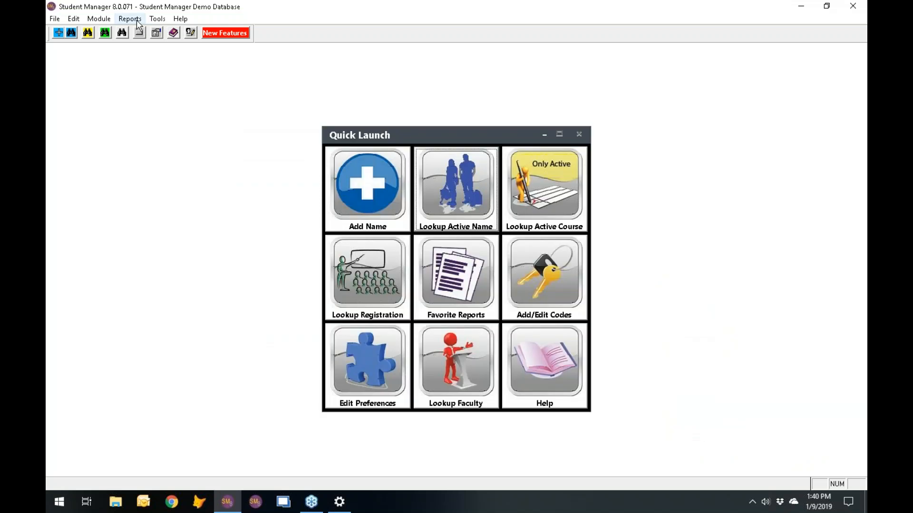
{"action": "left_click", "coordinate": [130, 19]}
{"action": "mouse_move", "coordinate": [99, 19]}
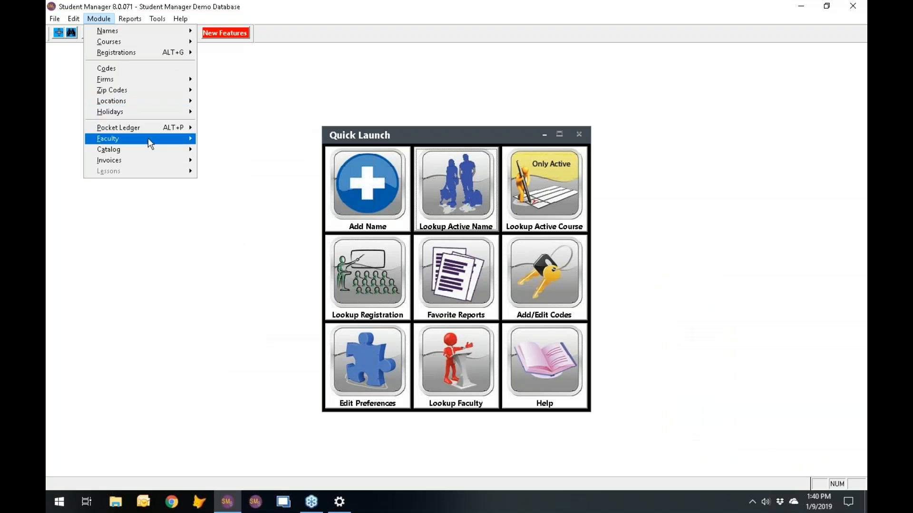
{"action": "mouse_move", "coordinate": [147, 138]}
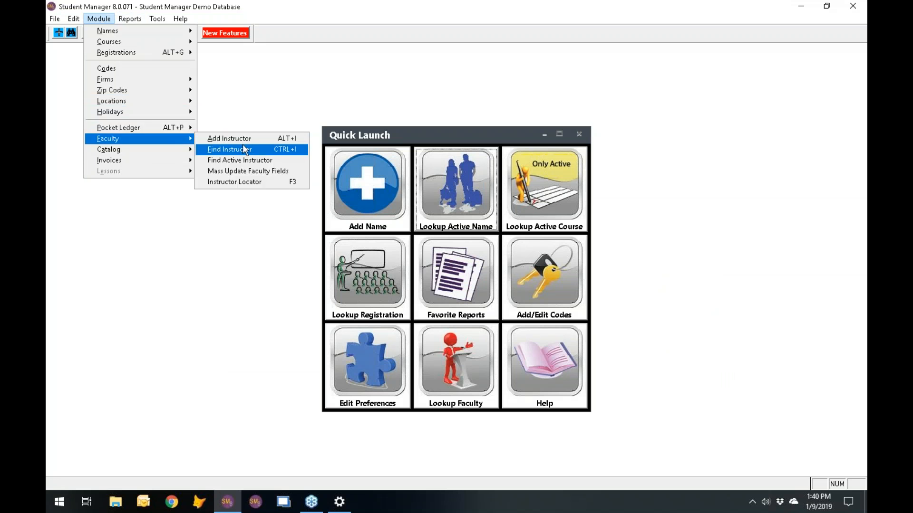
- Run a mass faculty update setting Print Label to Marked where cohours>20
{"action": "left_click", "coordinate": [242, 172]}
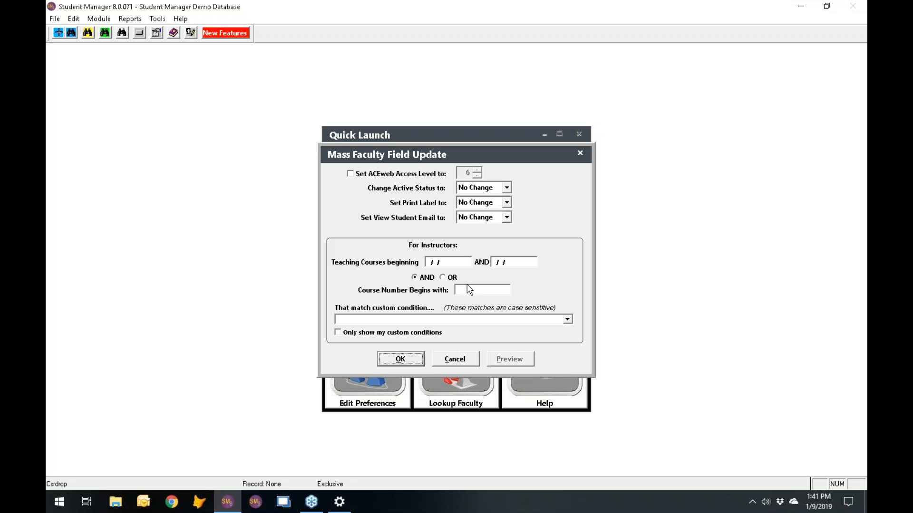
{"action": "left_click", "coordinate": [361, 320]}
{"action": "type", "text": "cohours>20"}
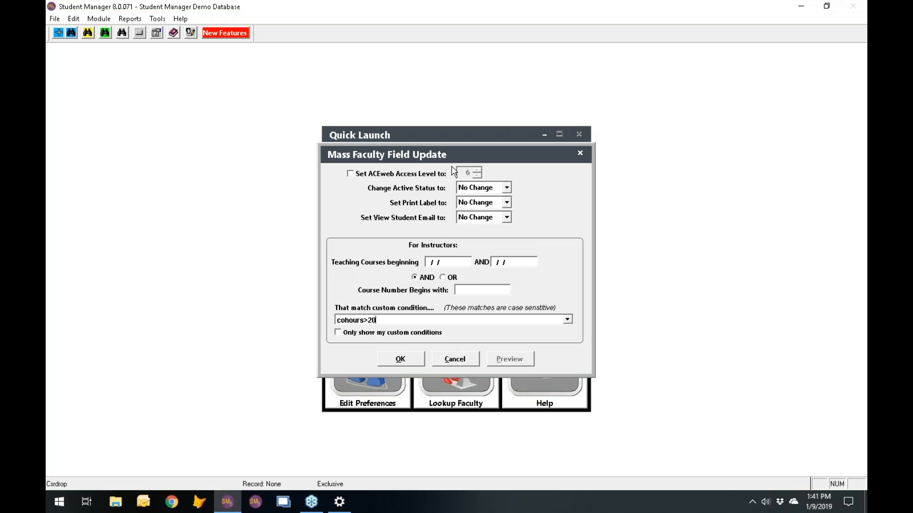
{"action": "left_click", "coordinate": [507, 203]}
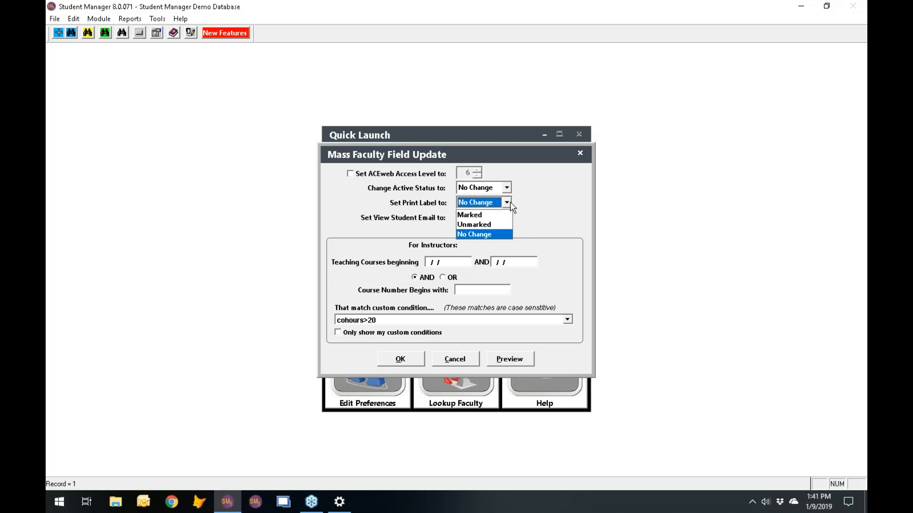
{"action": "left_click", "coordinate": [497, 213]}
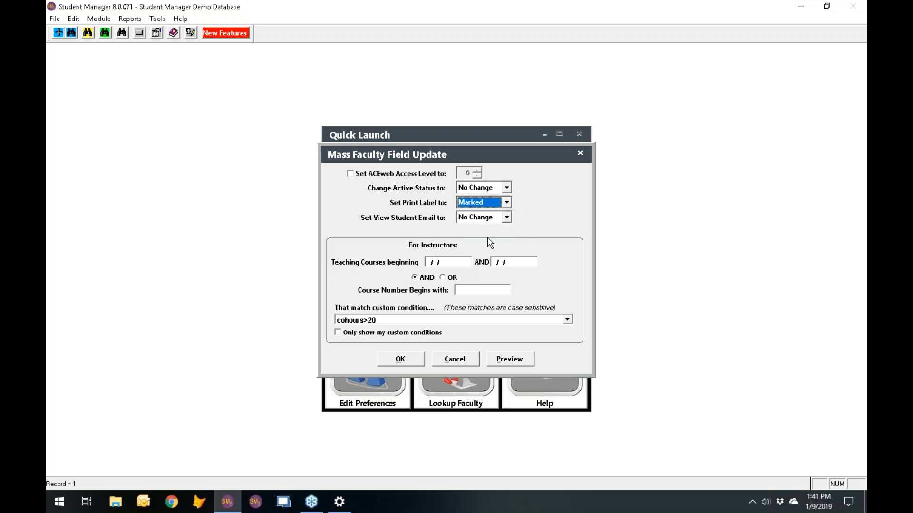
{"action": "left_click", "coordinate": [400, 360]}
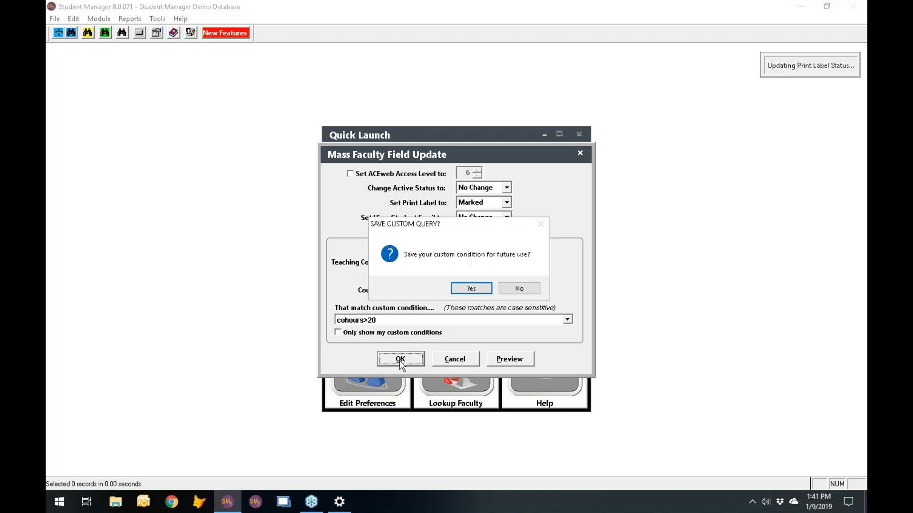
- Decline saving the custom condition, then look up all faculty records
{"action": "left_click", "coordinate": [528, 291]}
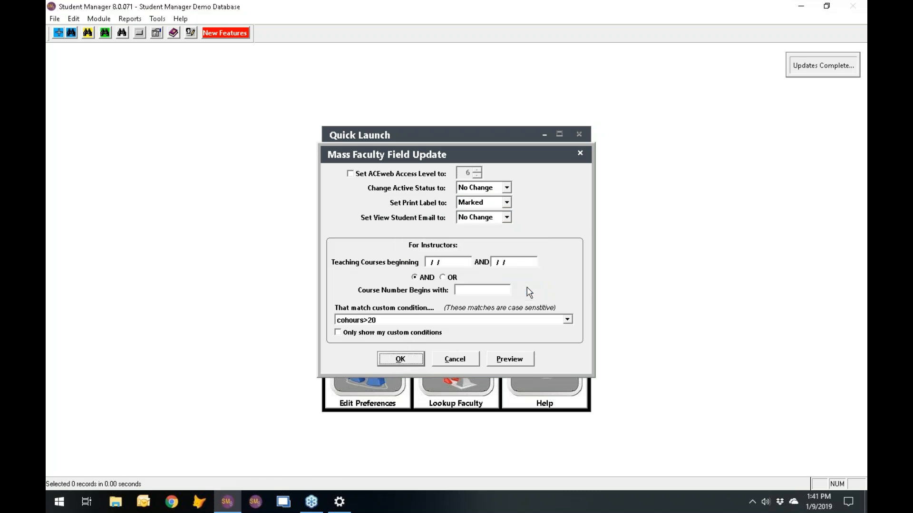
{"action": "left_click", "coordinate": [455, 360]}
{"action": "left_click", "coordinate": [449, 358]}
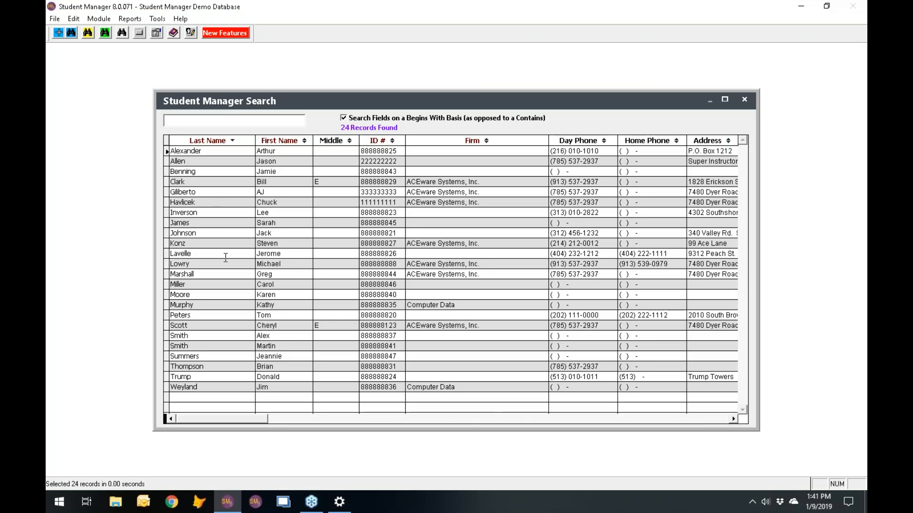
- Open an instructor's record from the list, confirm Print Label is ticked, and close it
{"action": "left_click", "coordinate": [219, 315]}
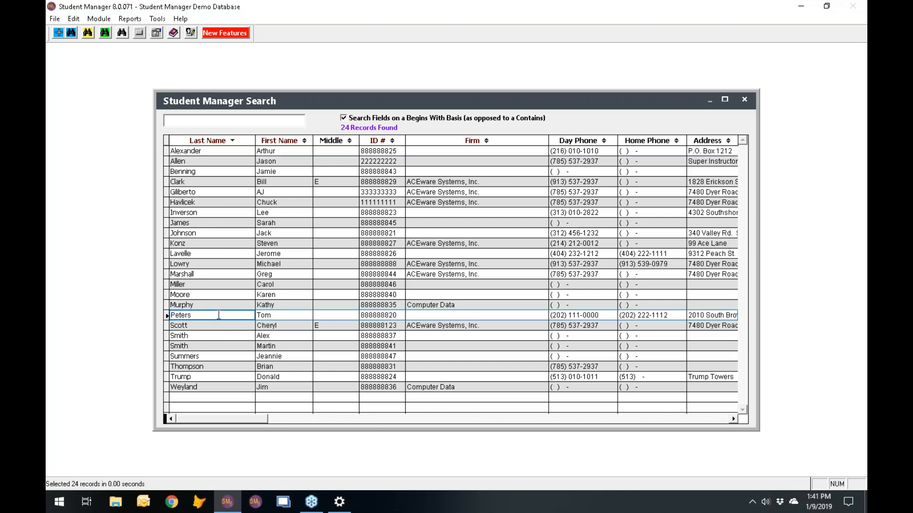
{"action": "key", "text": "Escape"}
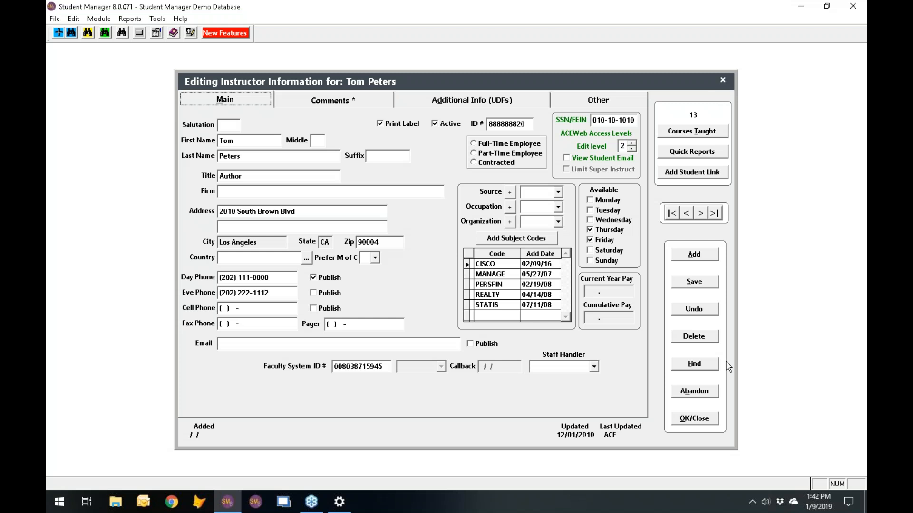
{"action": "left_click", "coordinate": [696, 421]}
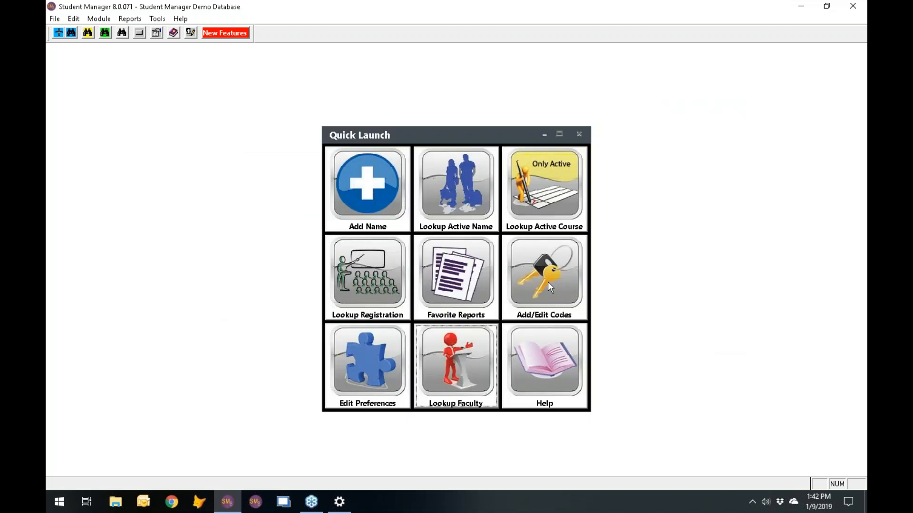
- In the Faculty preferences, toggle Clone Instructor Pay Note on and back off
{"action": "left_click", "coordinate": [380, 353]}
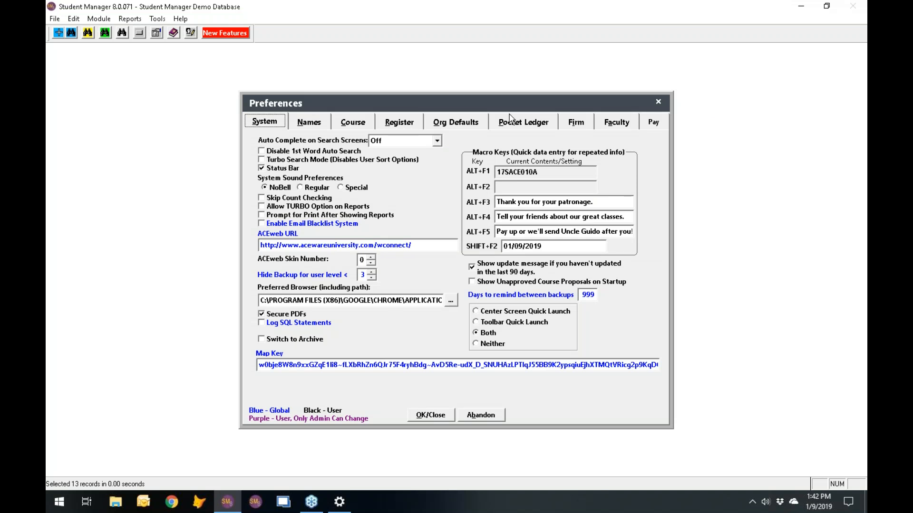
{"action": "left_click", "coordinate": [624, 127]}
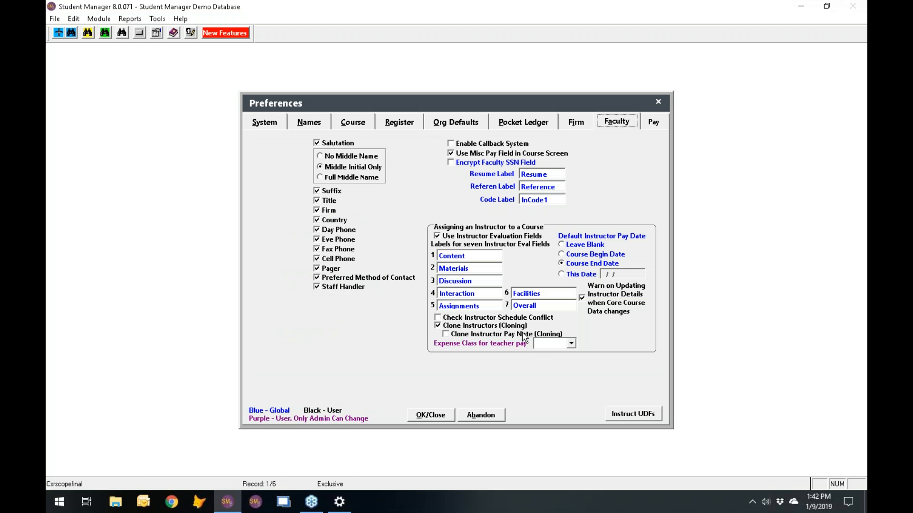
{"action": "left_click", "coordinate": [447, 337]}
{"action": "left_click", "coordinate": [447, 336]}
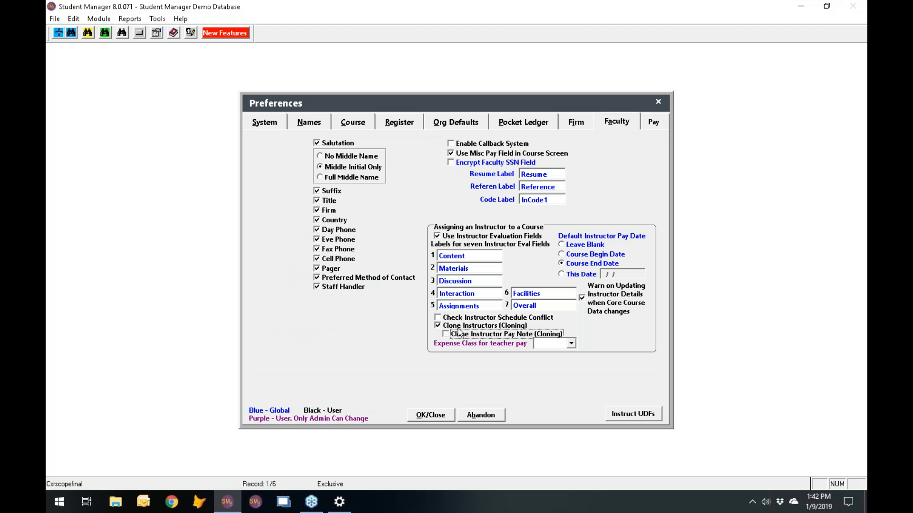